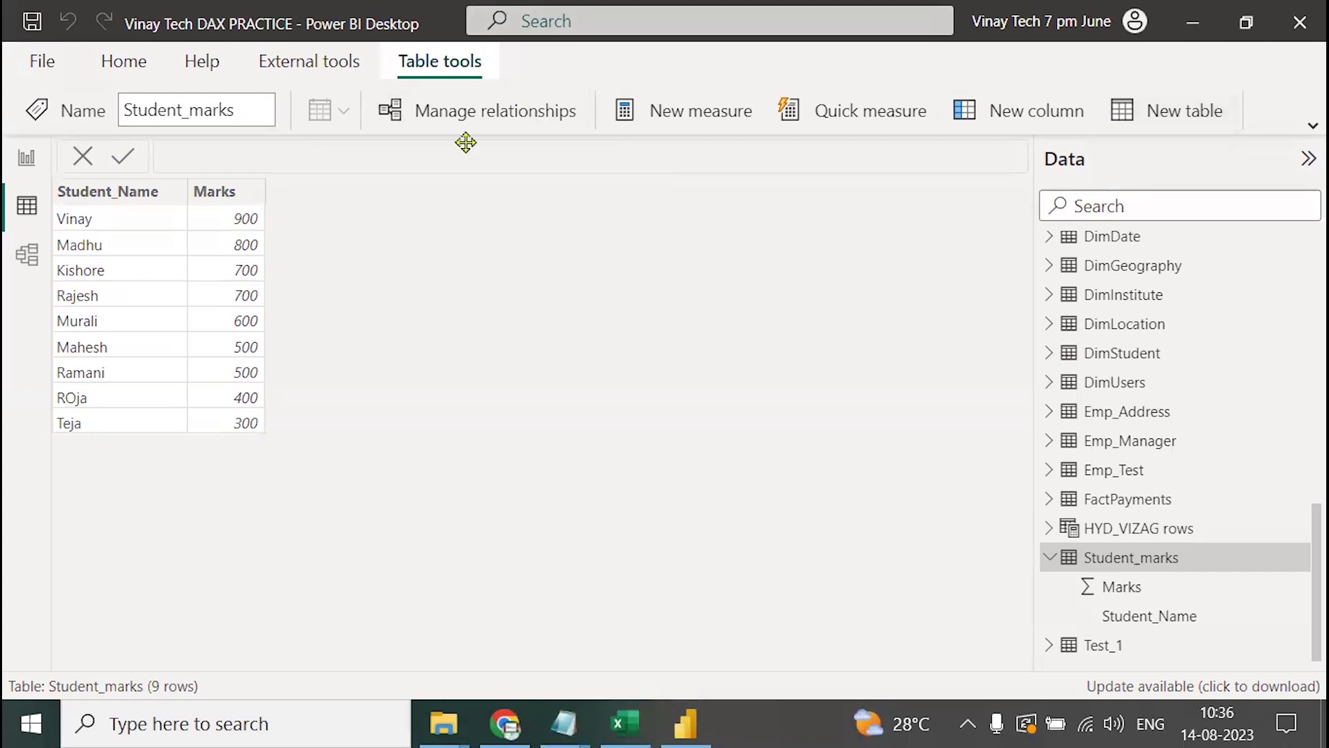
- Start a text note below the table with the headings 'Rankx:' and 'Rank.Eq:'
left_click(81, 544)
type("Rank")
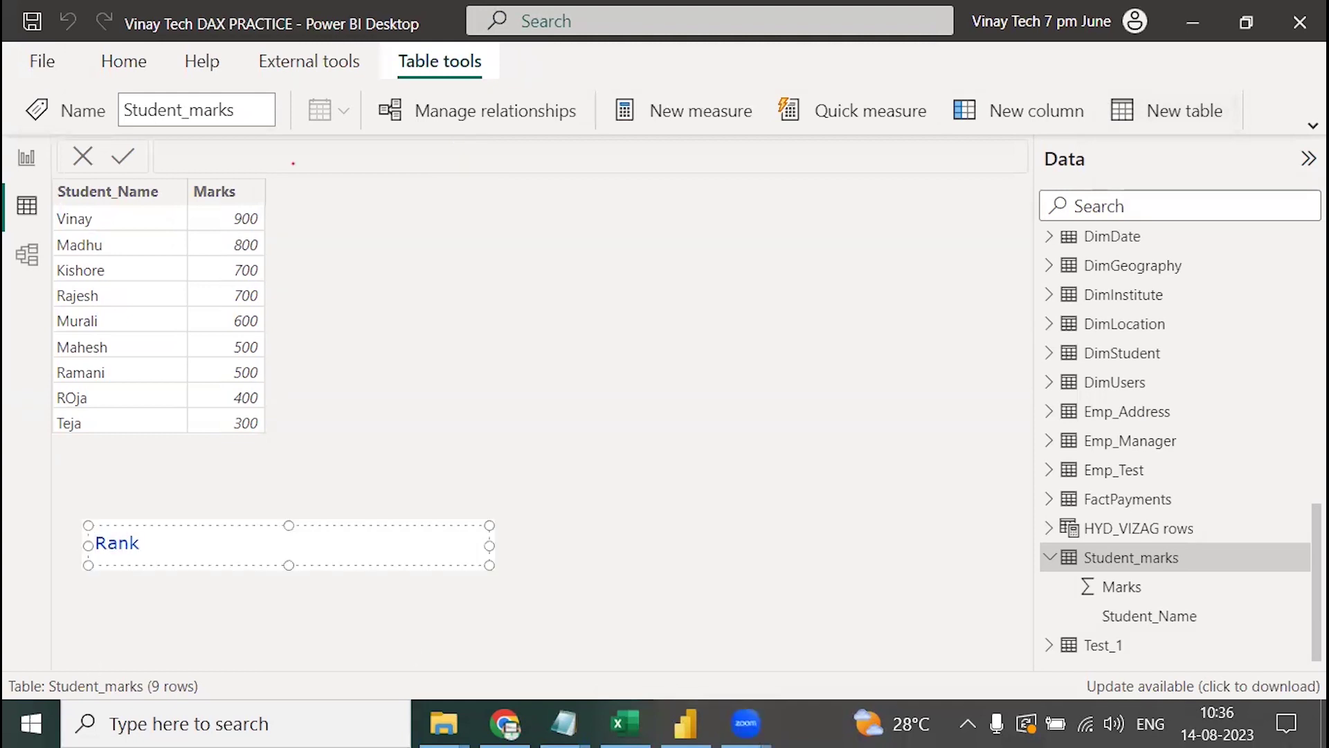
type("x")
key("Return")
key("Return")
type("Rank.Eq:")
- Write the Rankx points: equal values share a rank; Skip leaves gaps, Dense doesn't
left_click(272, 542)
key("Return")
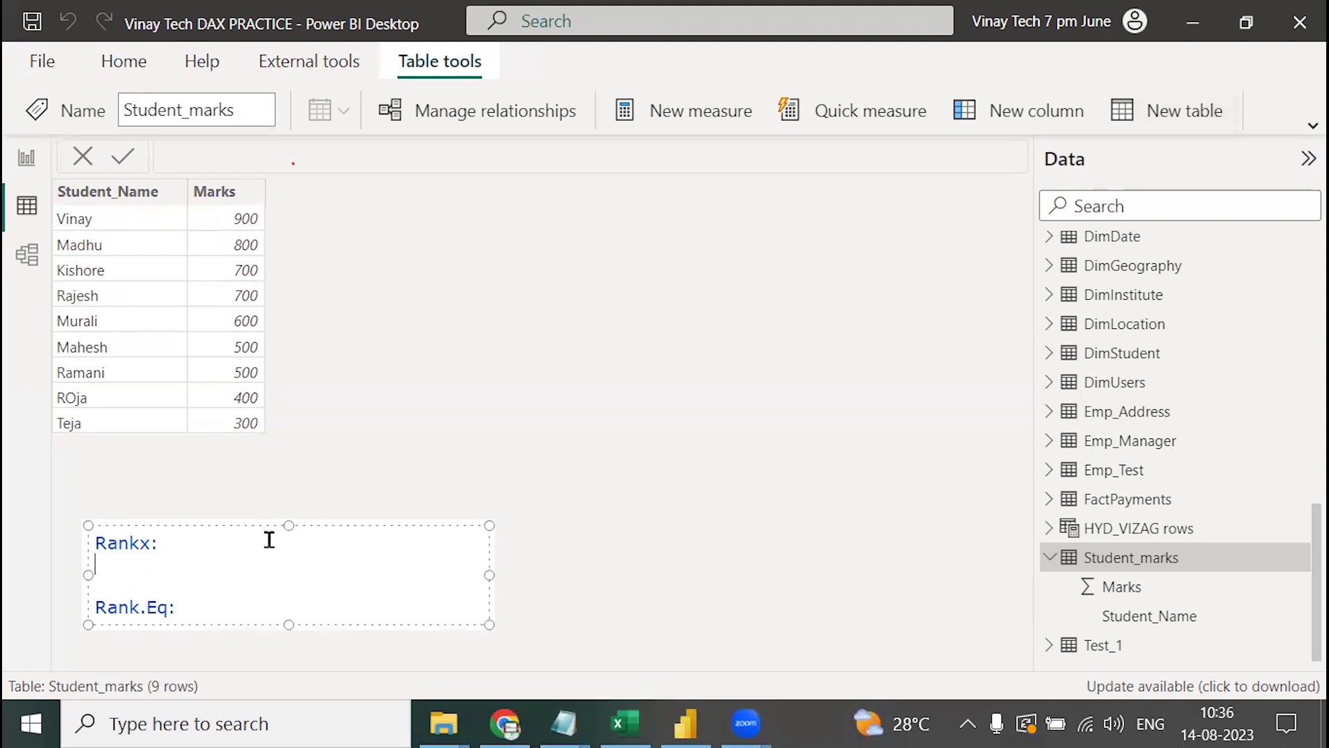
type("a)")
type("For each value a rank provided, same value ")
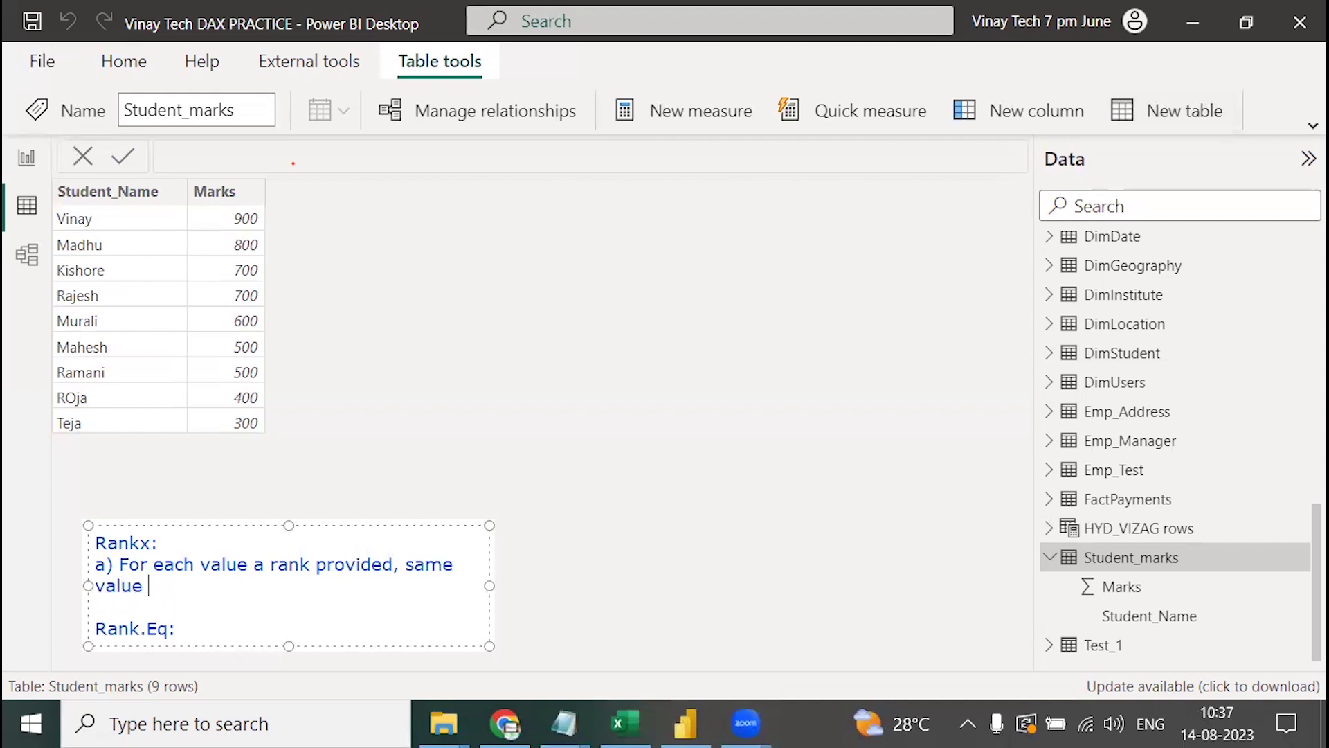
type("same ")
type("rank,.")
key("Return")
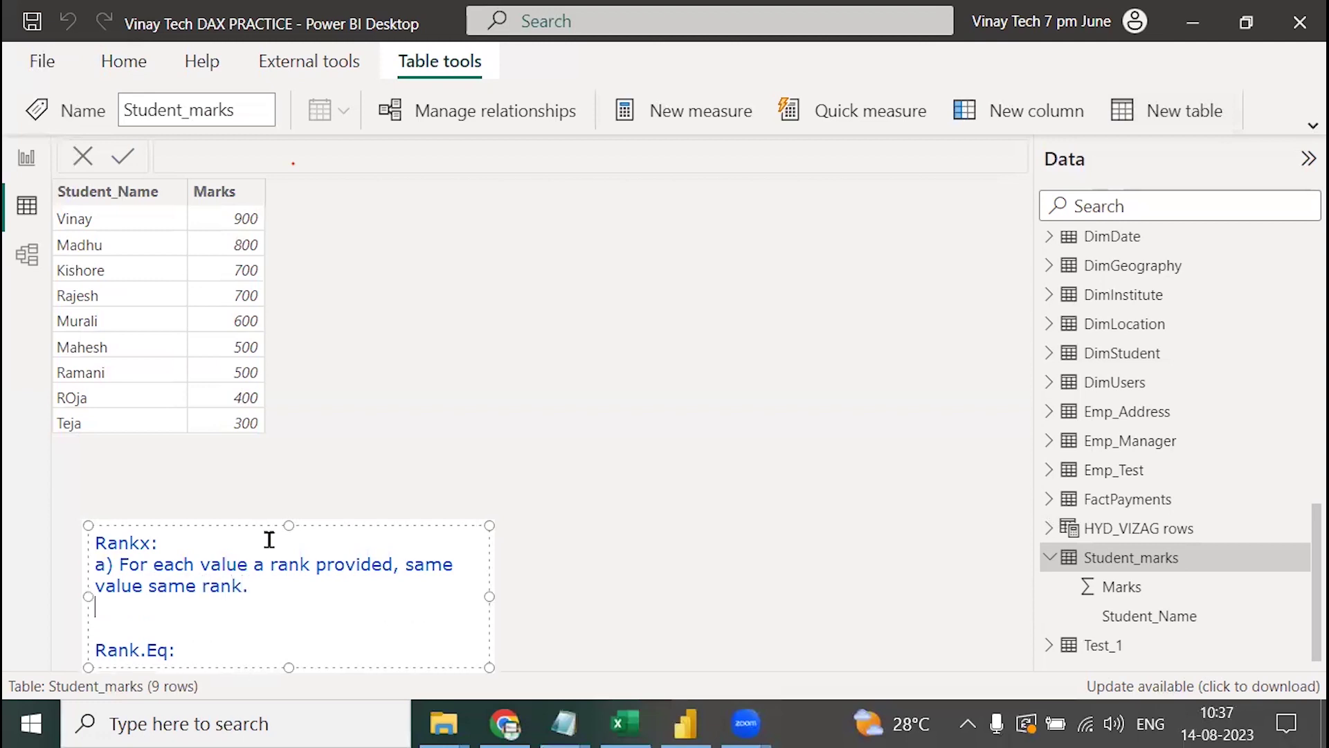
type("b) Gps")
key("BackSpace")
key("BackSpace")
type("aps between ranks if you select \"Skip\",")
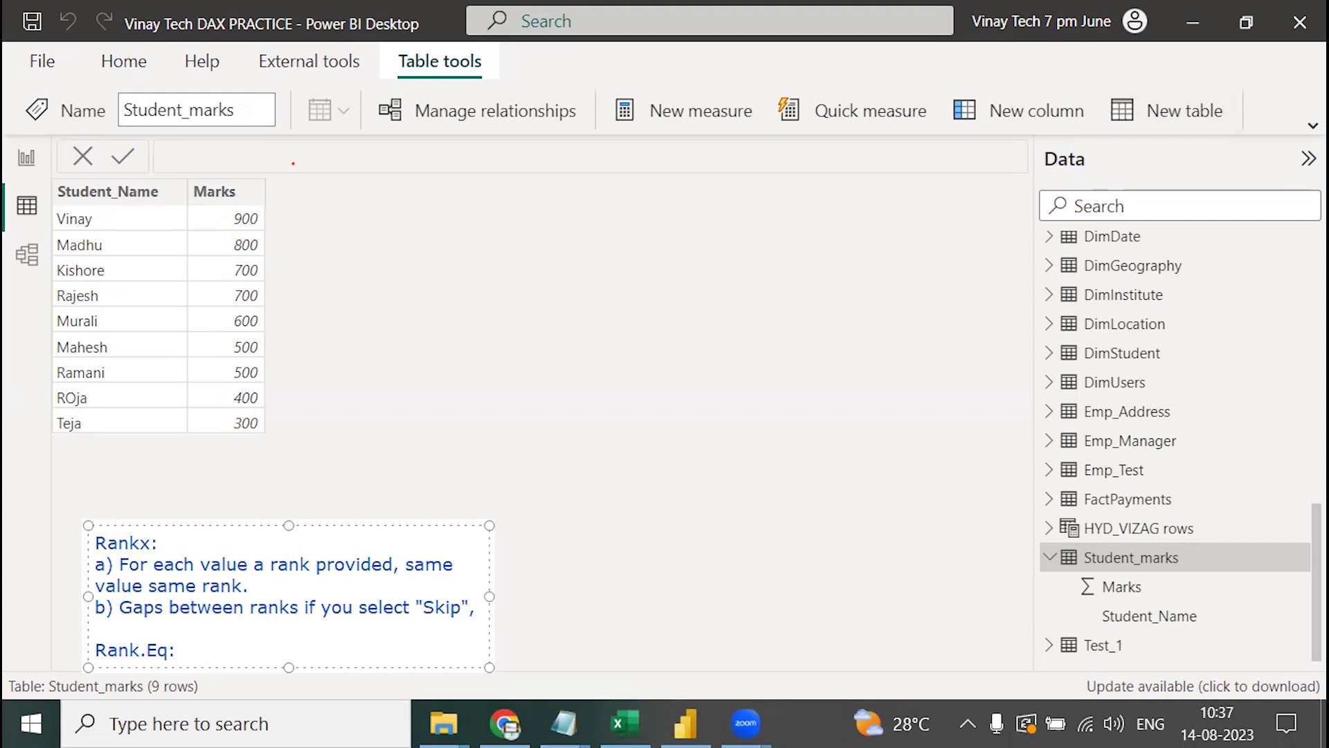
key("Return")
type("NO gaps between rank if you select \"Dense\"")
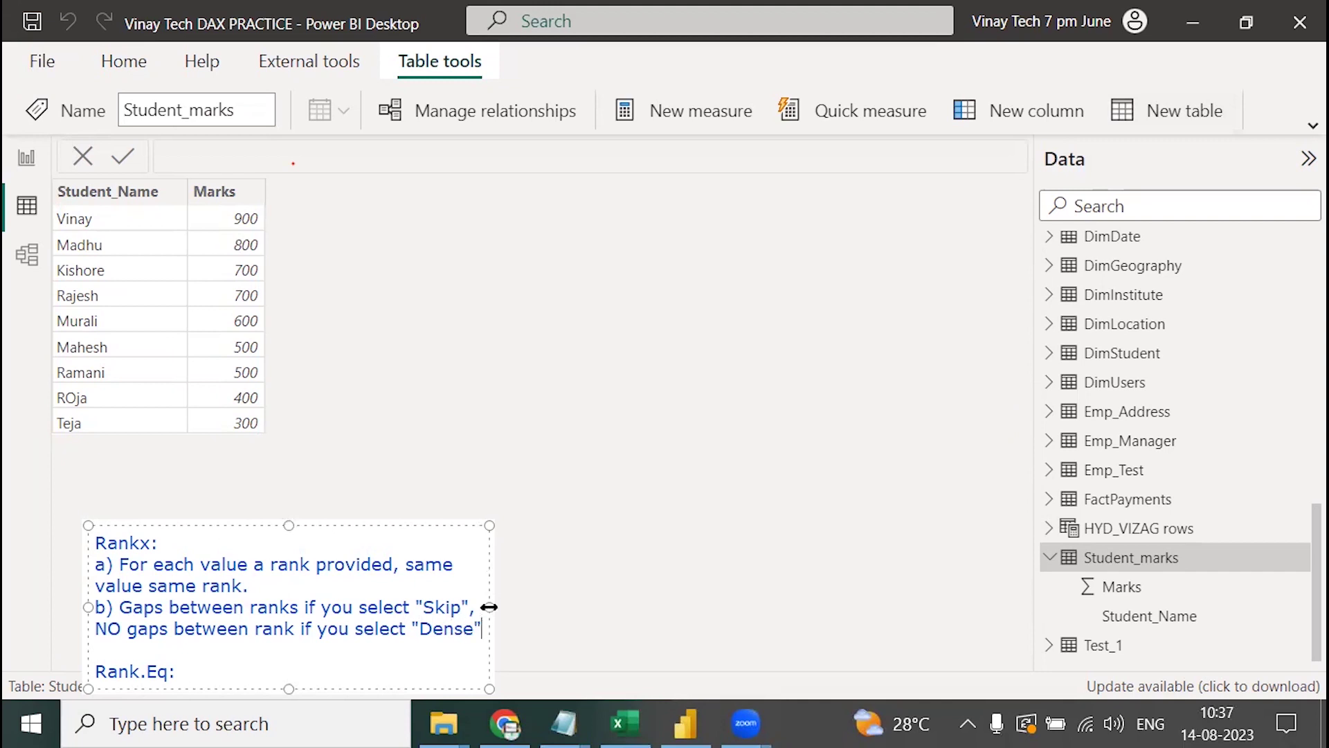
- Widen the note so each point fits on one line, and tidy the blank lines
left_click_drag(491, 608, 1005, 603)
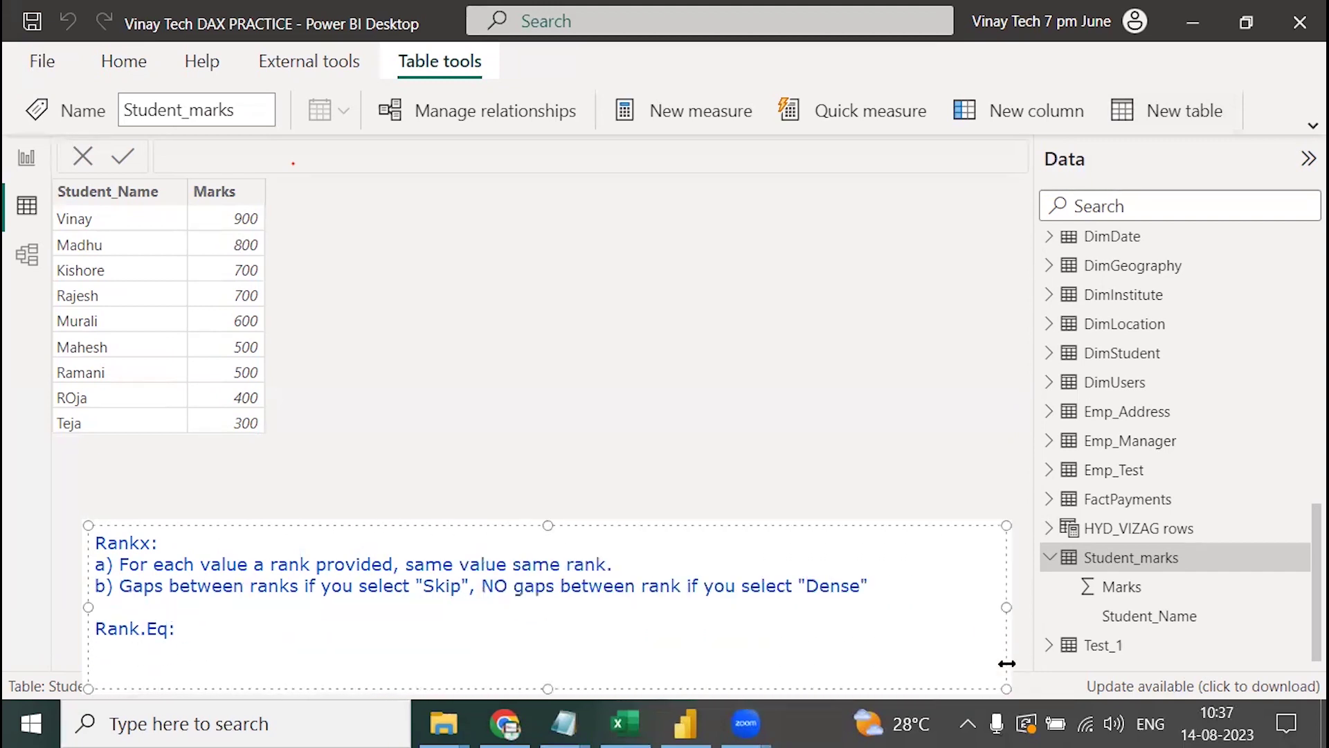
key("Return")
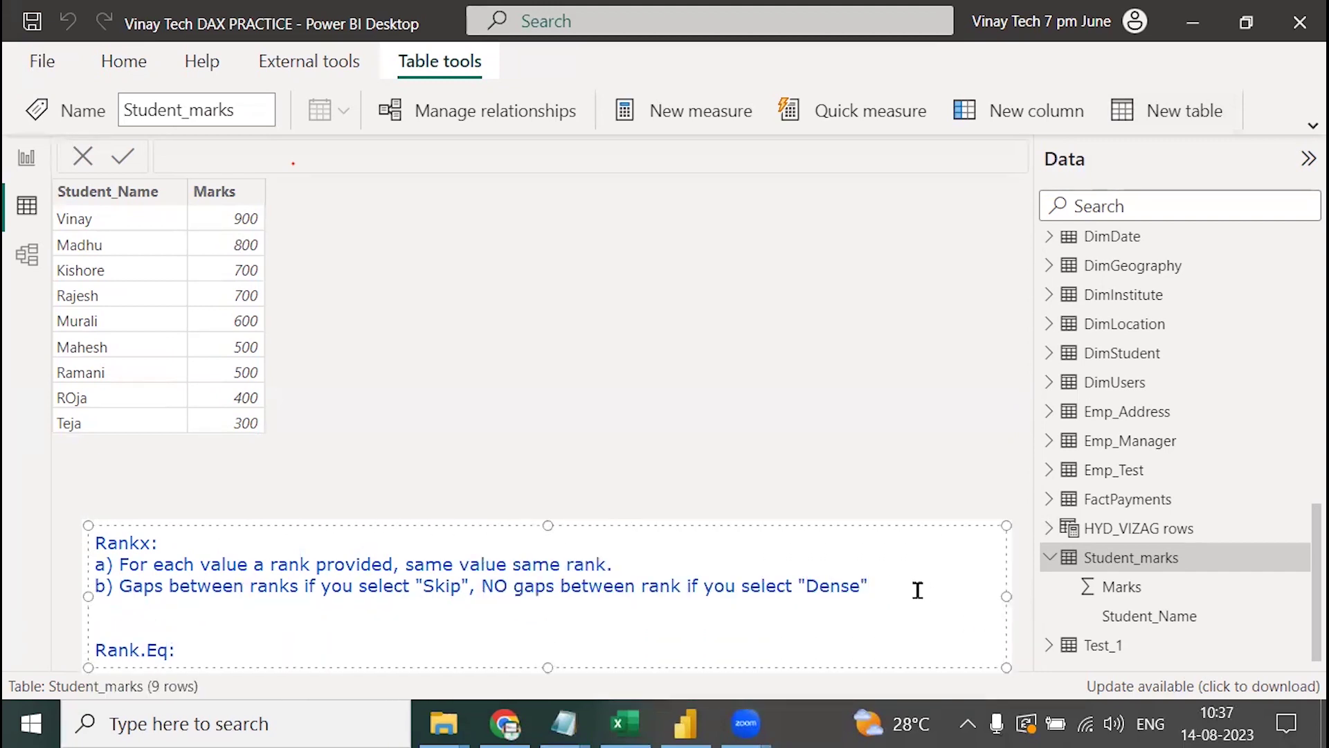
key("BackSpace")
key("BackSpace")
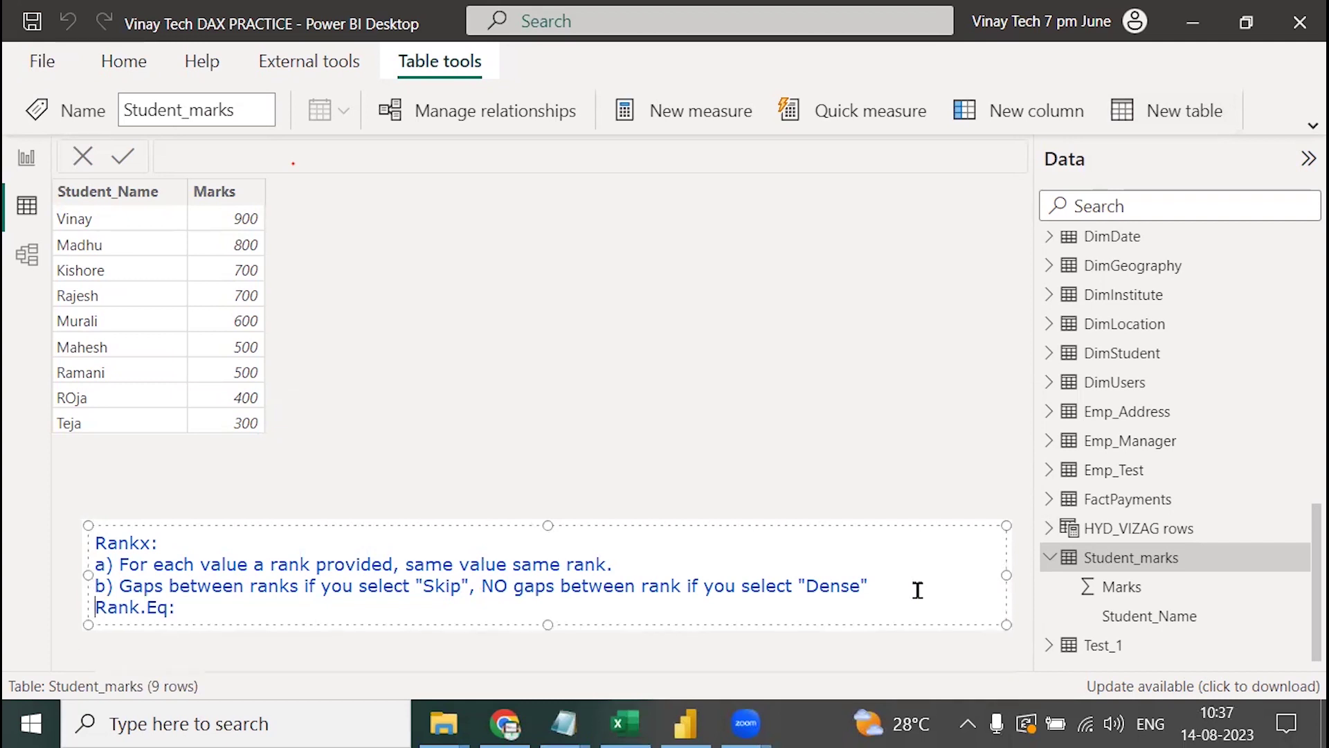
key("Return")
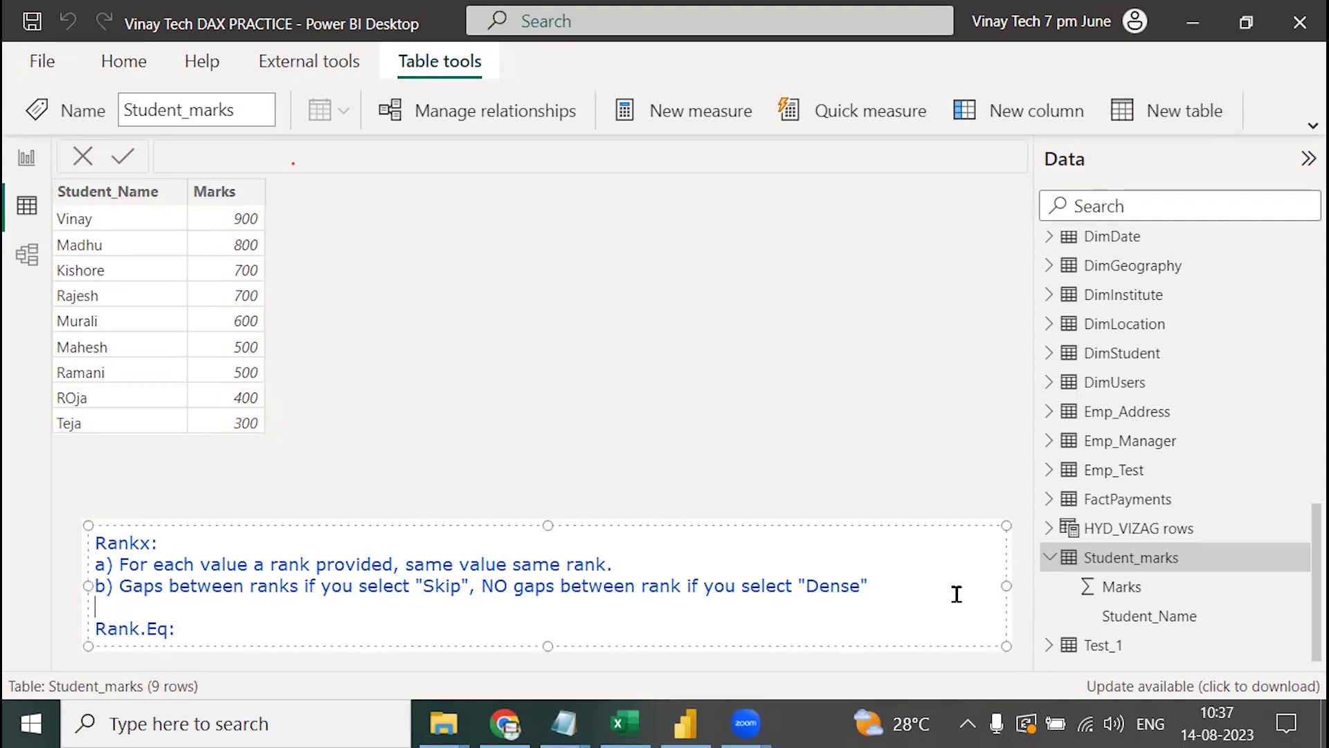
- Under Rank.Eq:, explain that it compares two values to give an equal rank
key("Return")
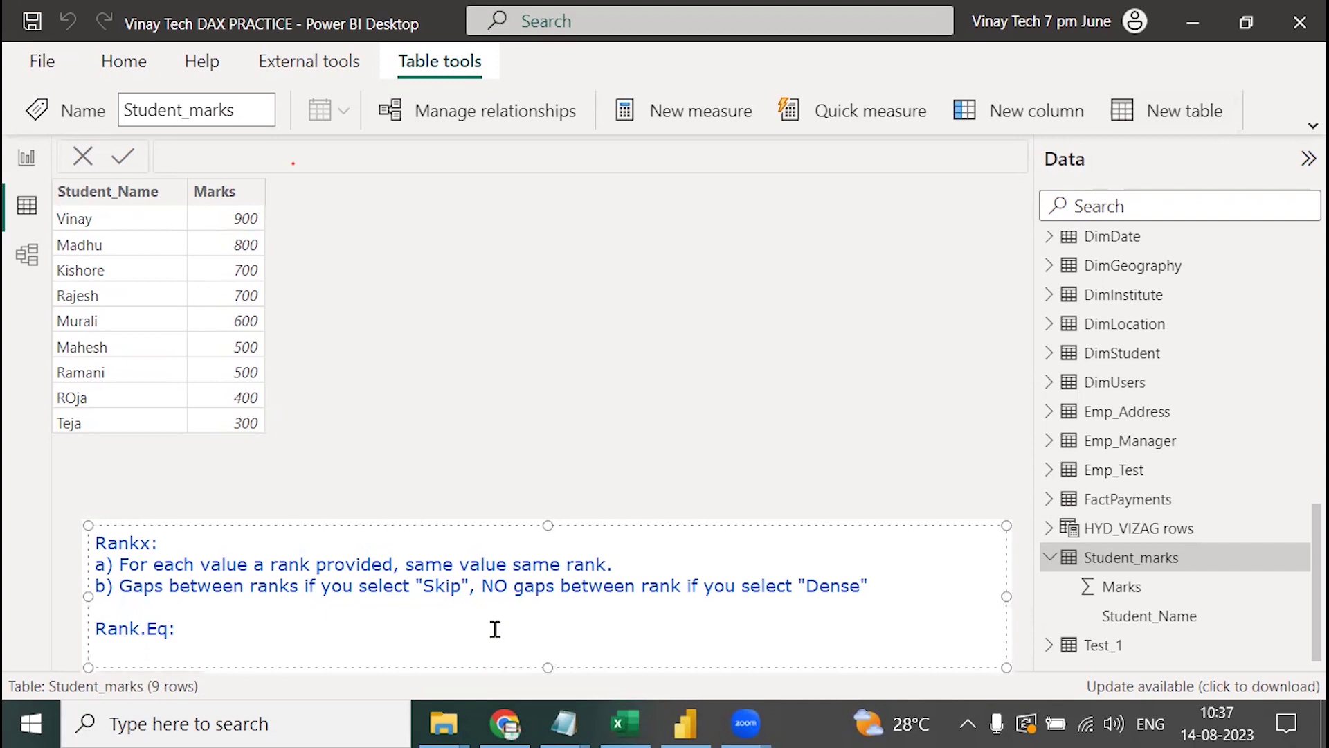
type("Equal rank ")
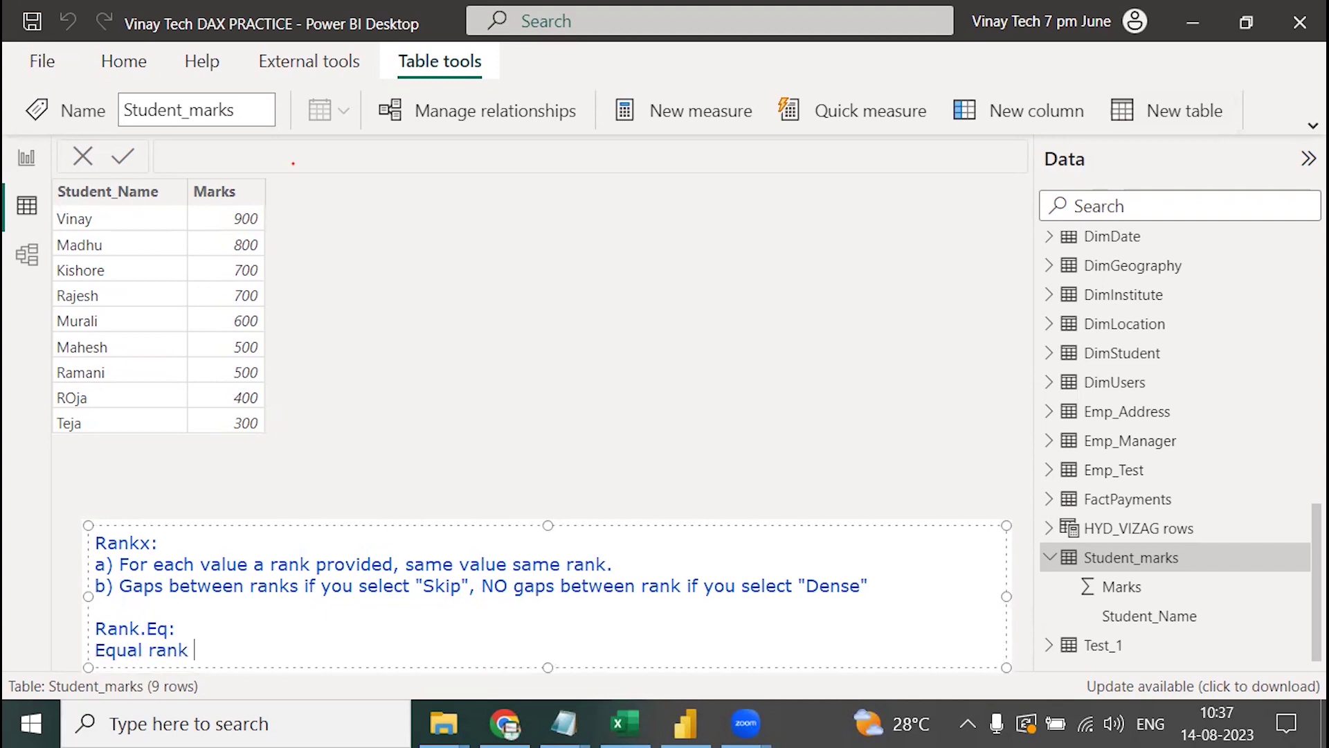
type("[")
type("compare two values and then ")
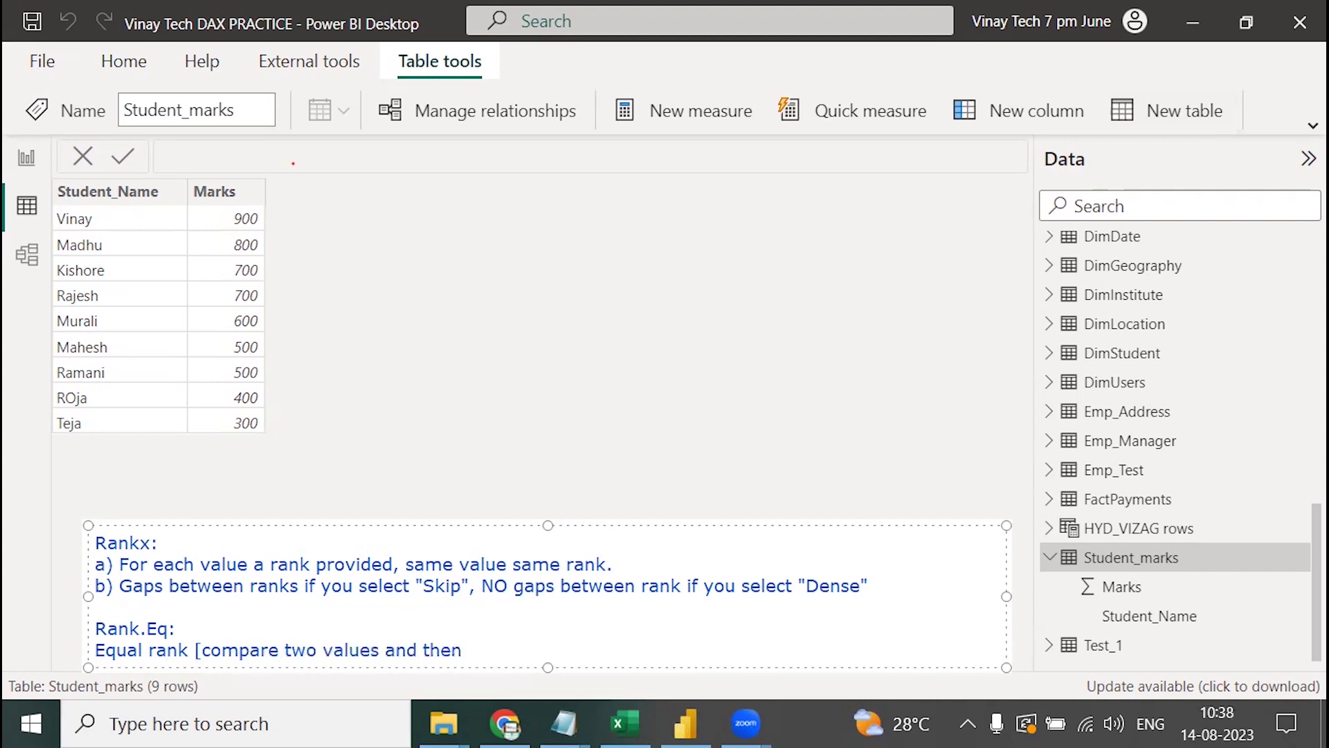
type("gives you the necessary ranl")
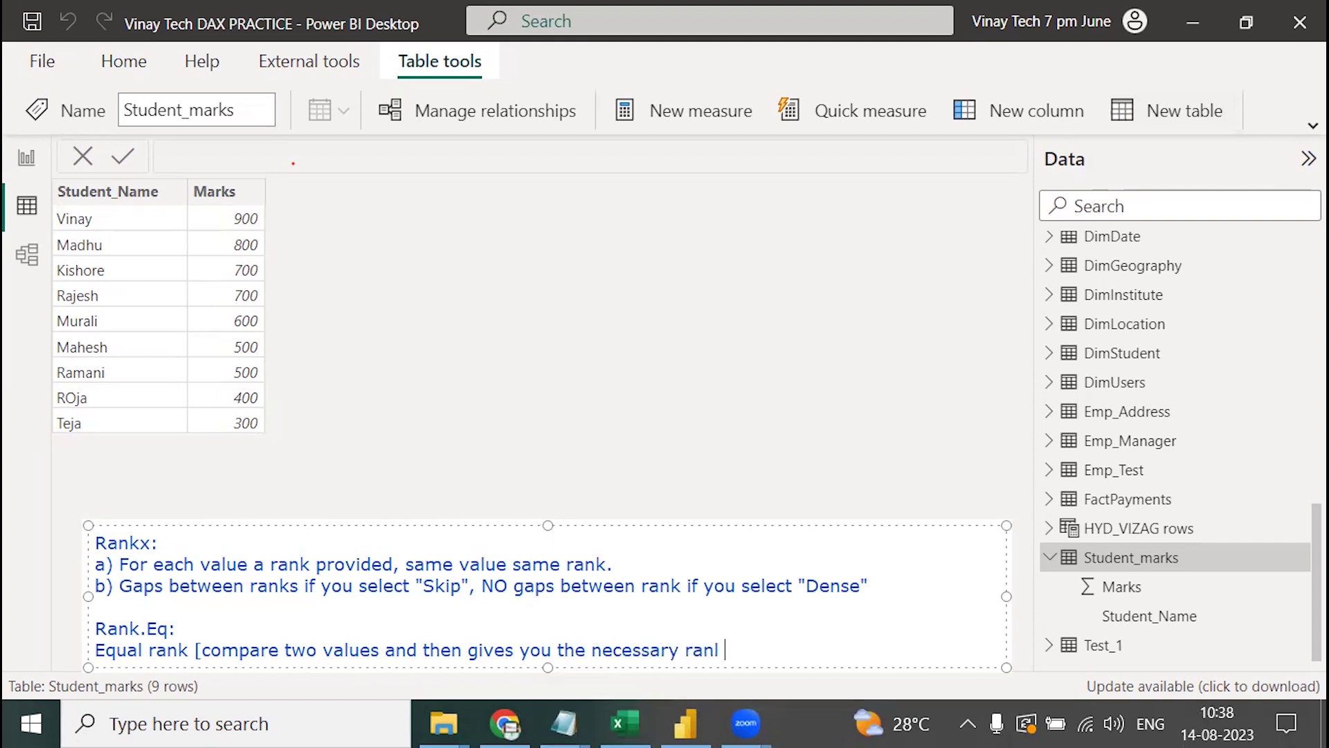
key("BackSpace")
type("k]")
- Add the line about ranking a value against another table, then finish editing the note
key("Return")
type("Simplt")
key("BackSpace")
type("y for the same value ")
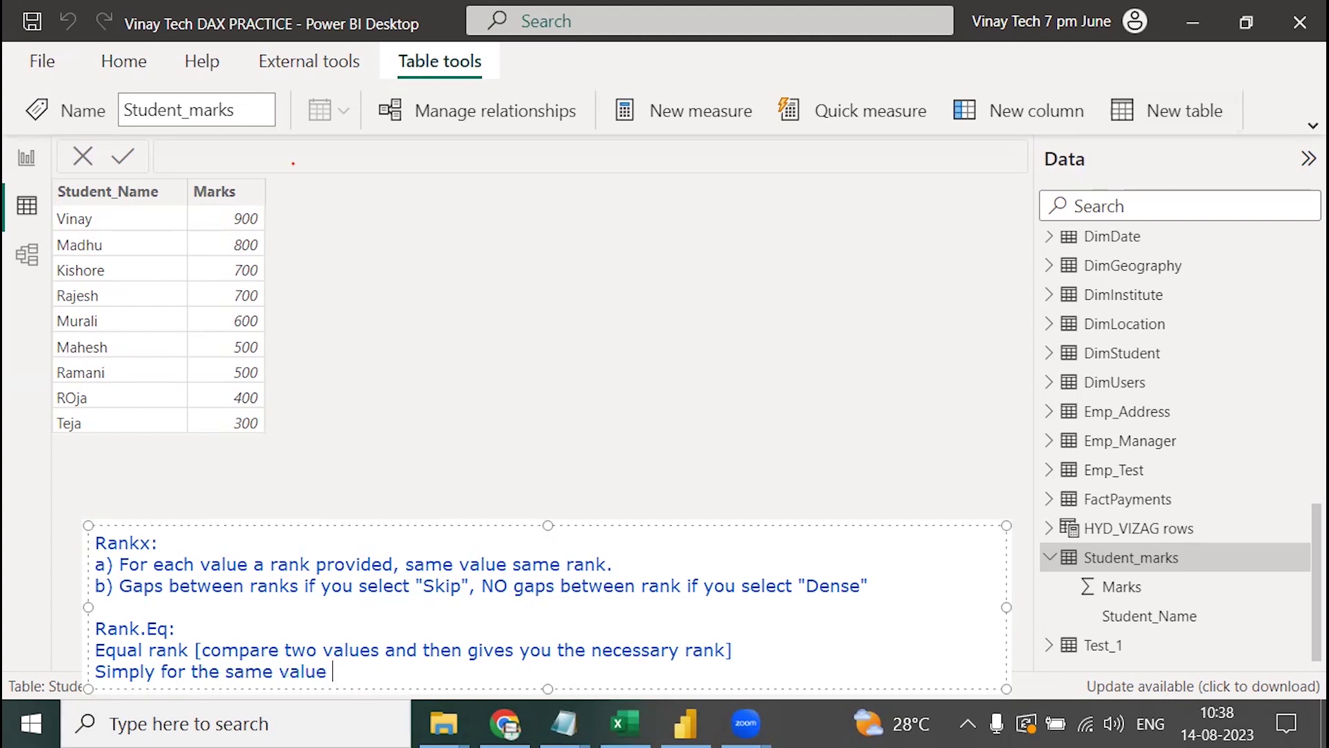
type("what is h")
key("BackSpace")
type("th")
type("e ranl i")
key("BackSpace")
key("BackSpace")
key("BackSpace")
type("k o")
key("BackSpace")
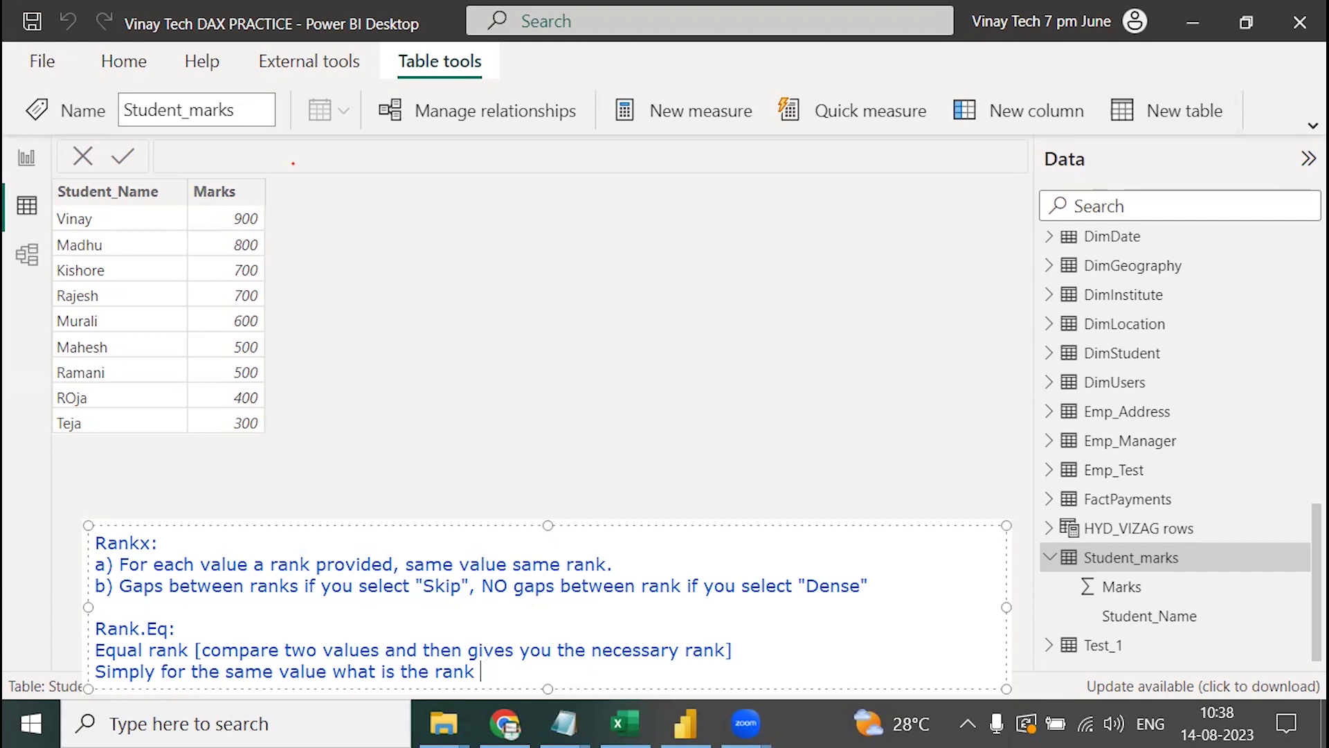
type("in anote")
key("BackSpace")
type("her table.")
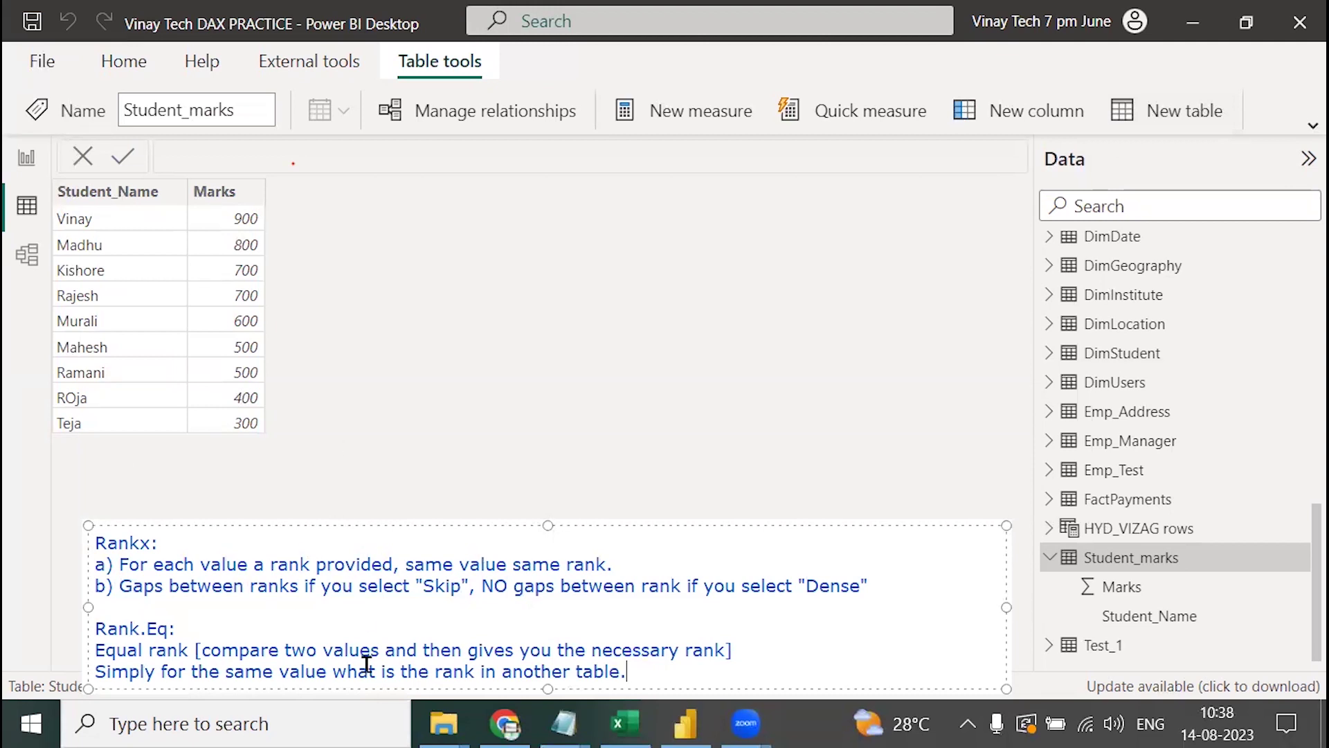
left_click(443, 367)
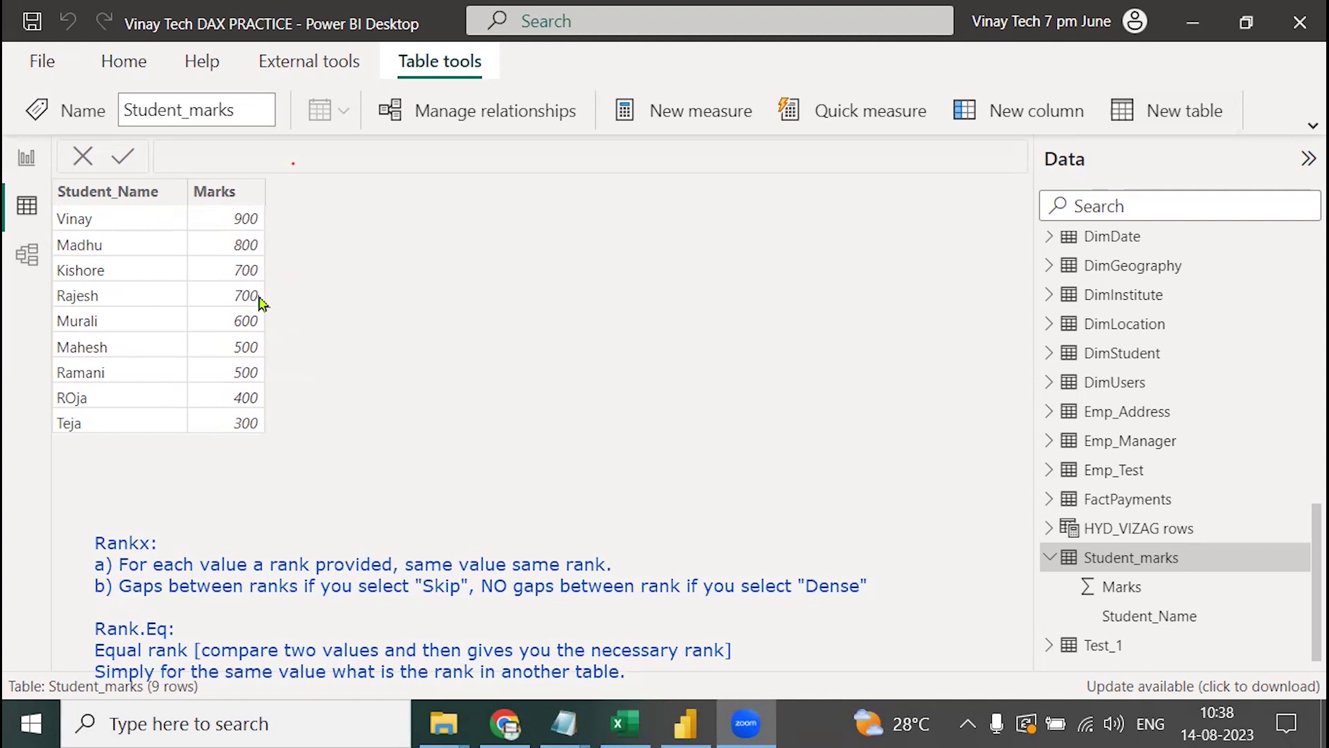
mouse_move(239, 321)
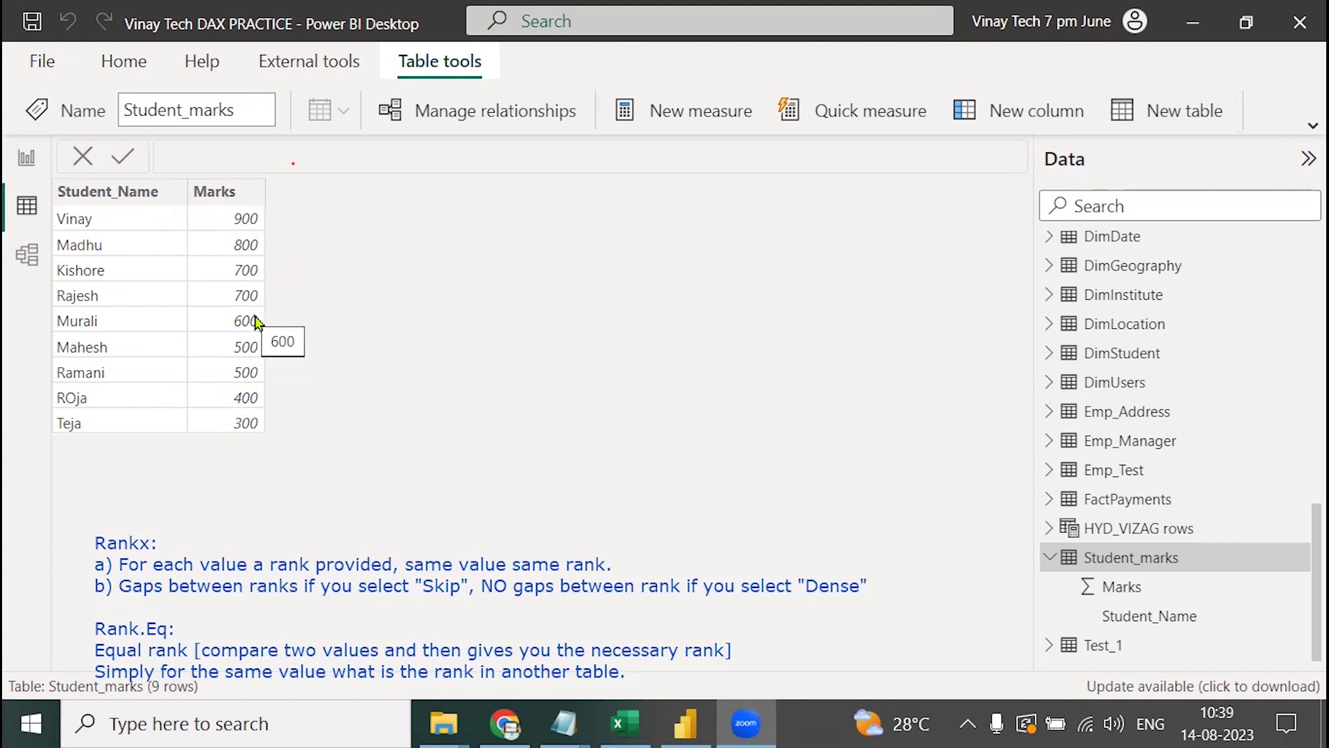
- Insert an empty calculated column named Column beside Marks in Student_marks
left_click(224, 198)
right_click(224, 198)
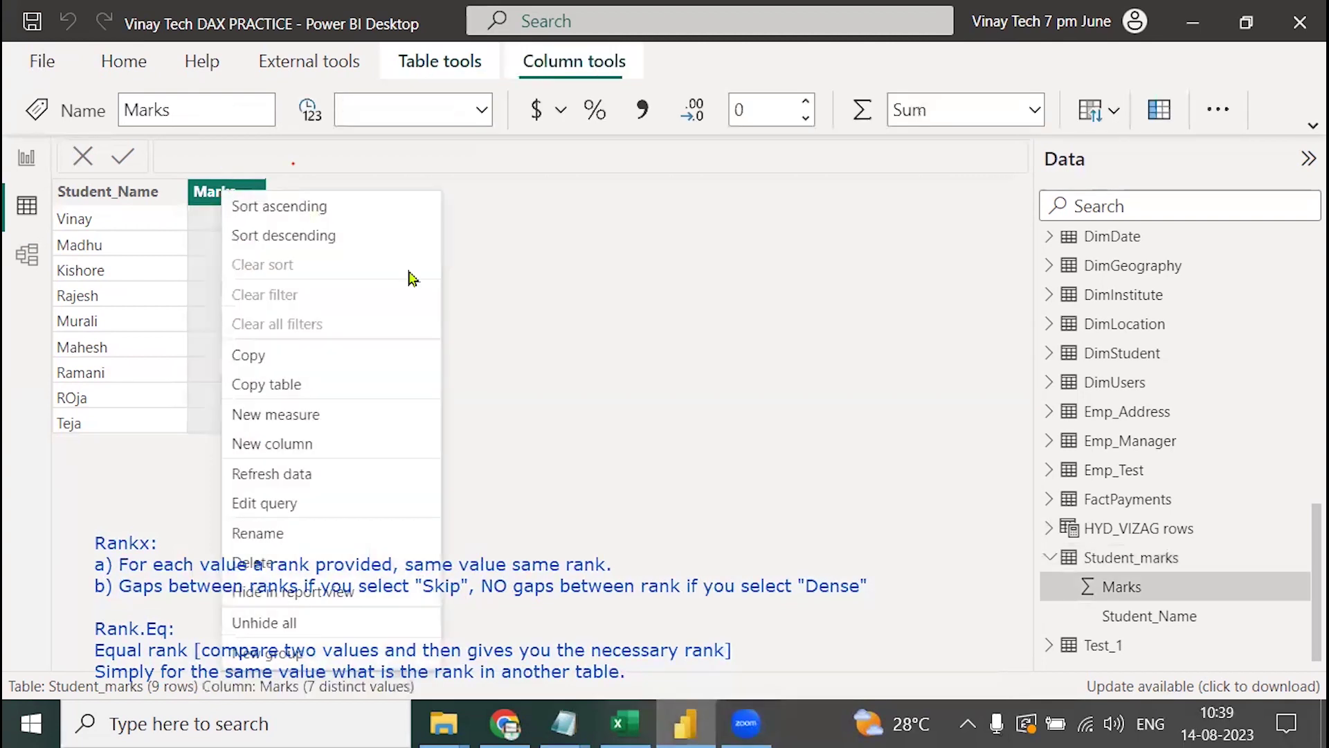
left_click(298, 441)
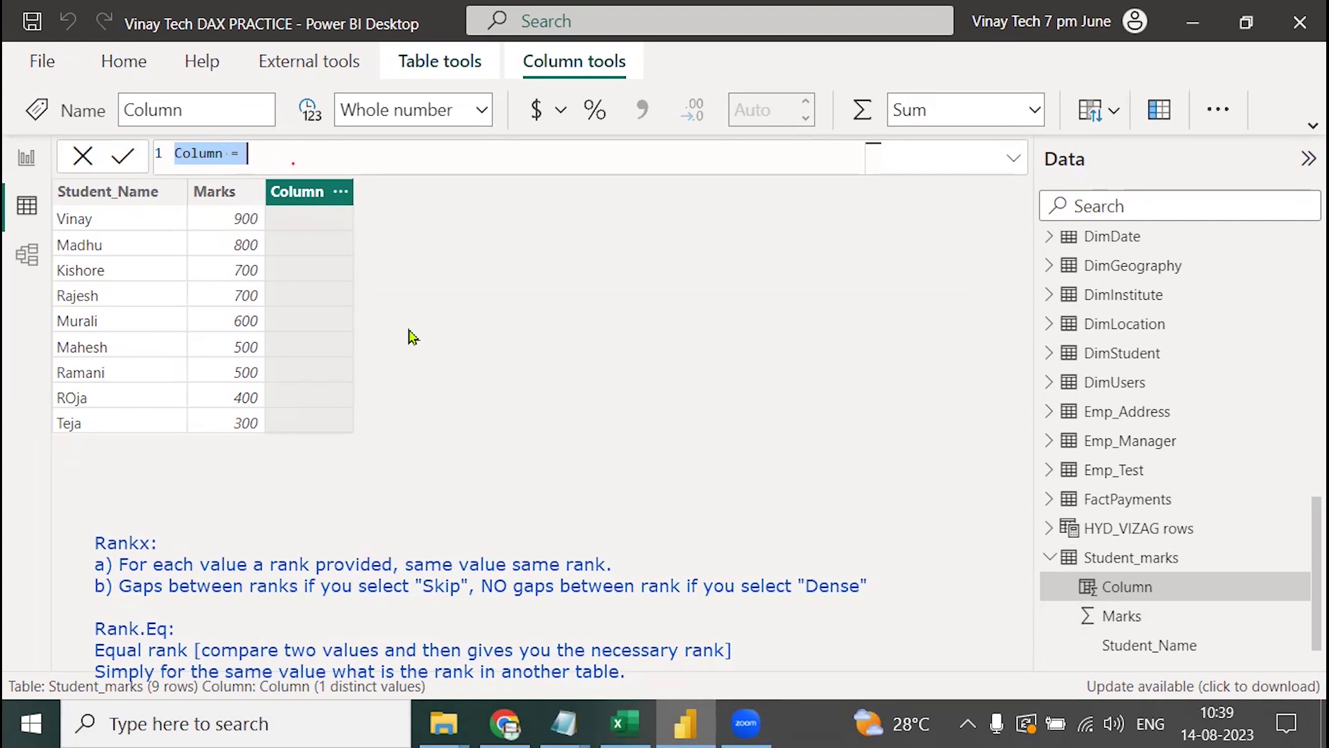
type("Local_Rank=")
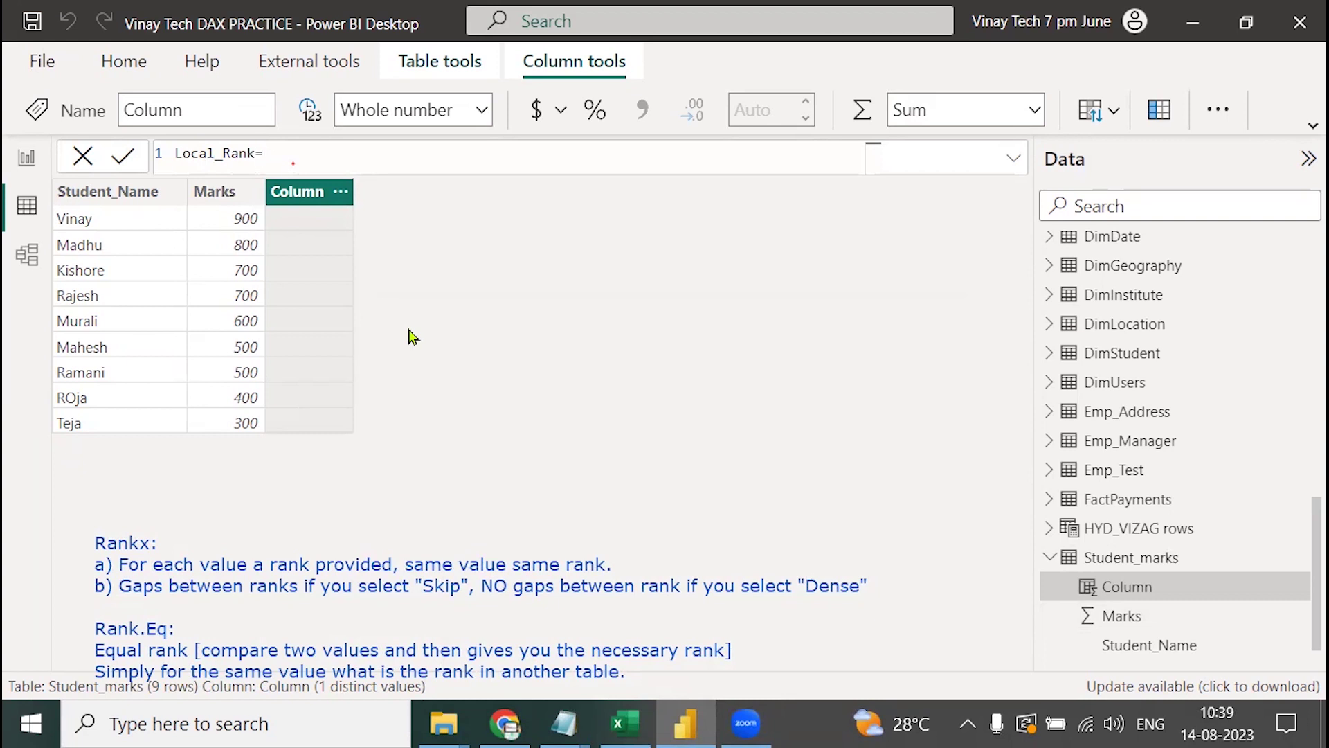
type("rank")
- Create and commit Local_Rank = RANKX(Student_marks, Student_marks[Marks])
key("Down")
key("Down")
key("Tab")
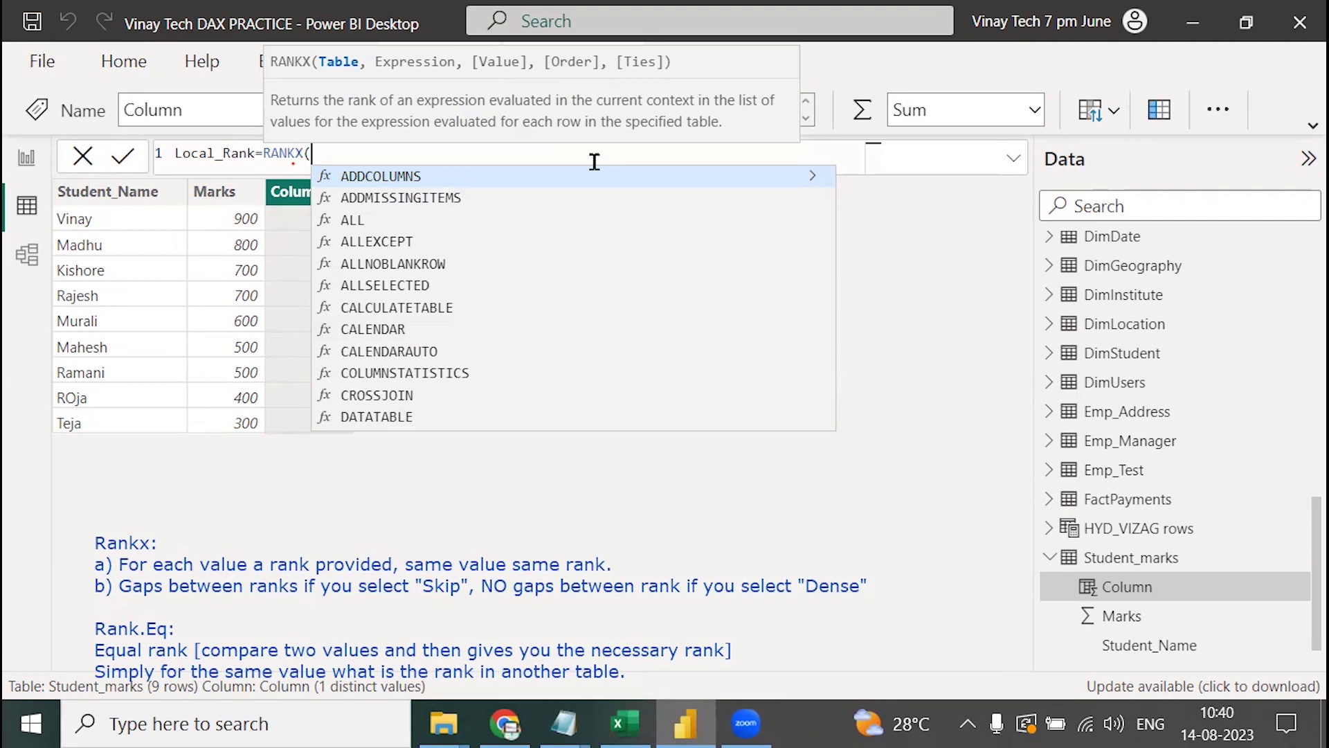
type("stu")
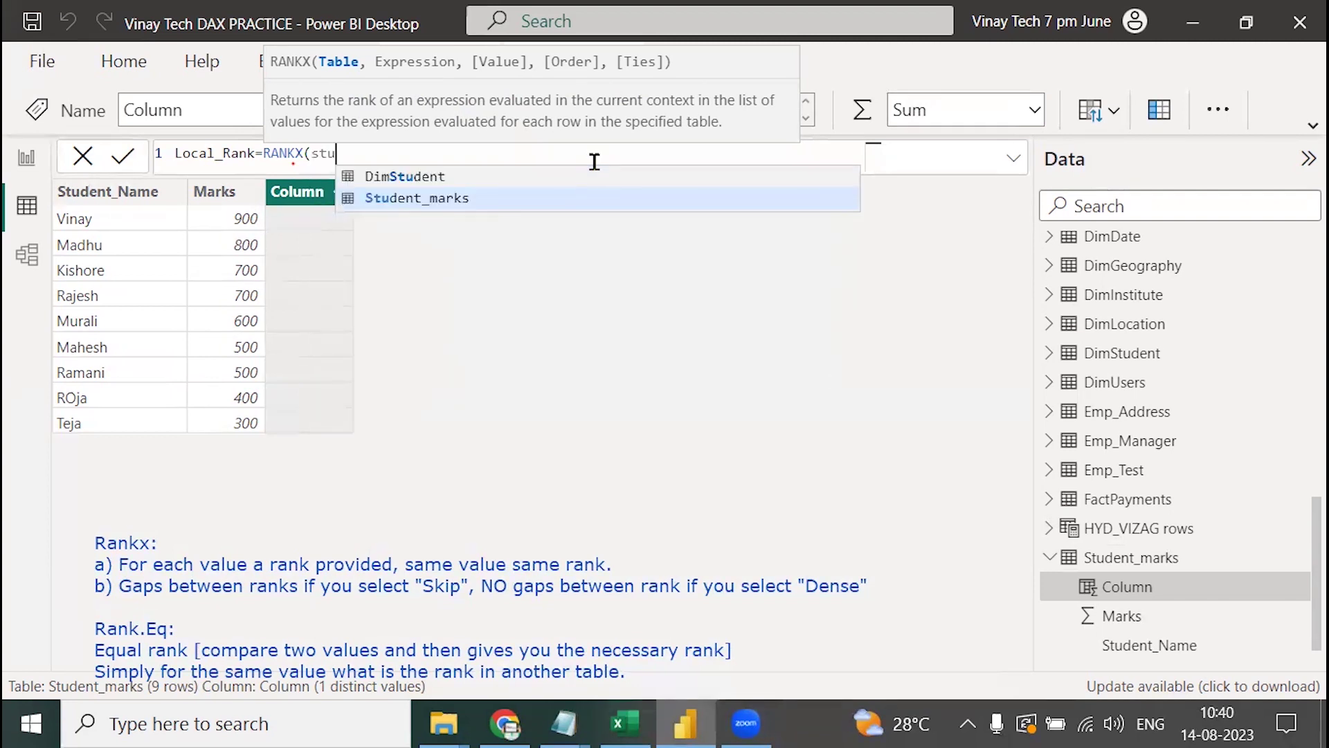
key("Tab")
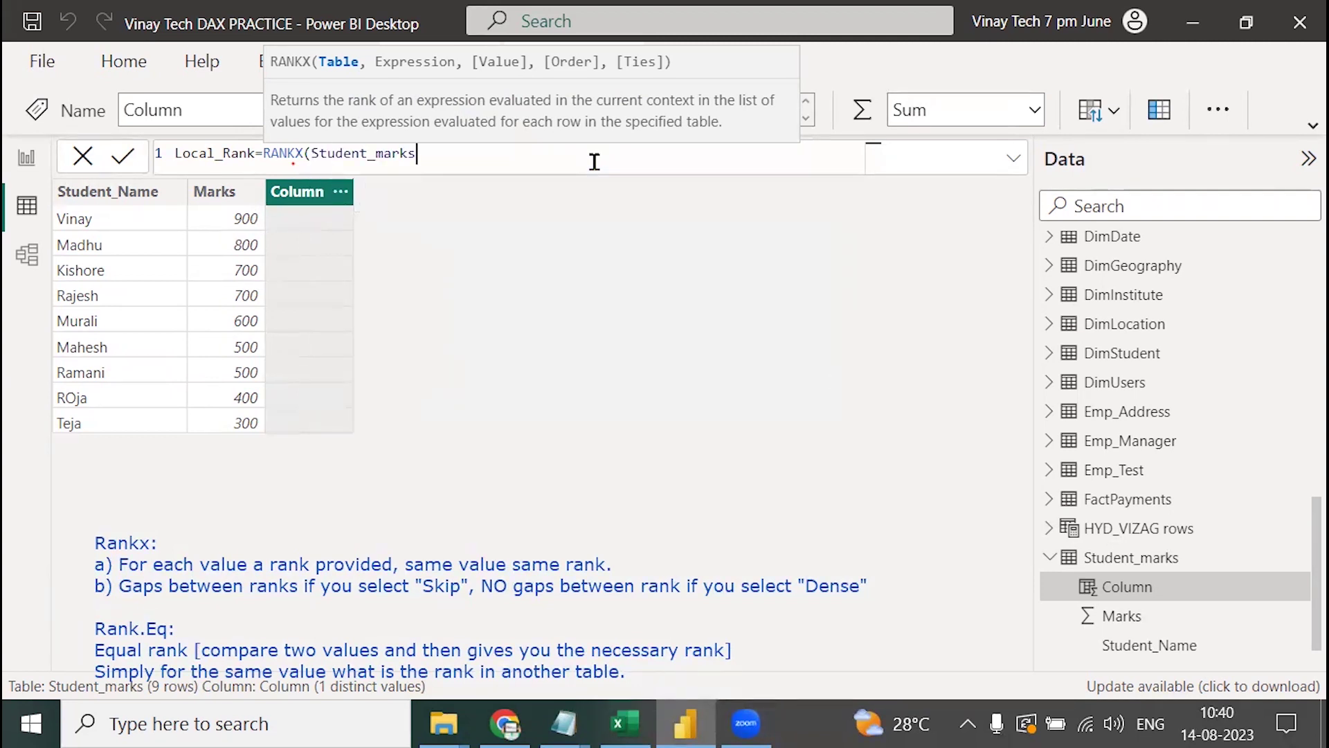
type(",stud")
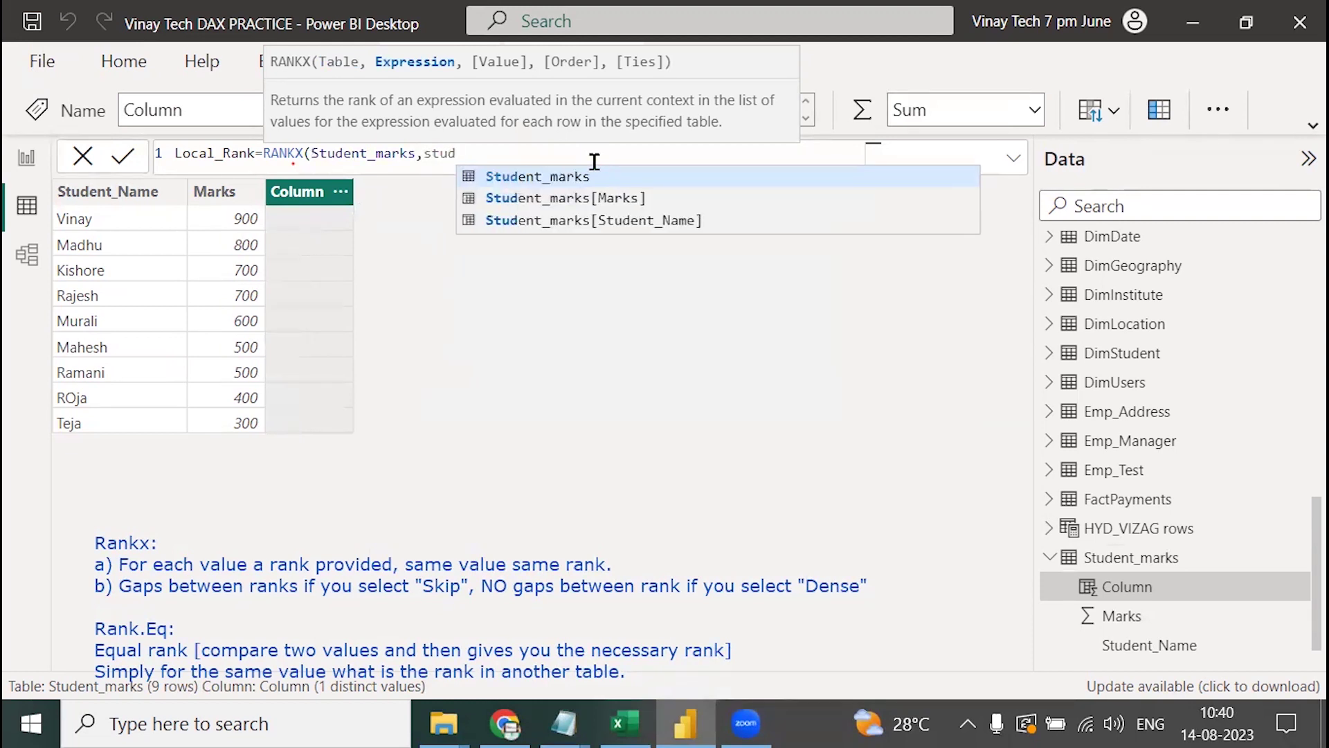
key("Down")
key("Tab")
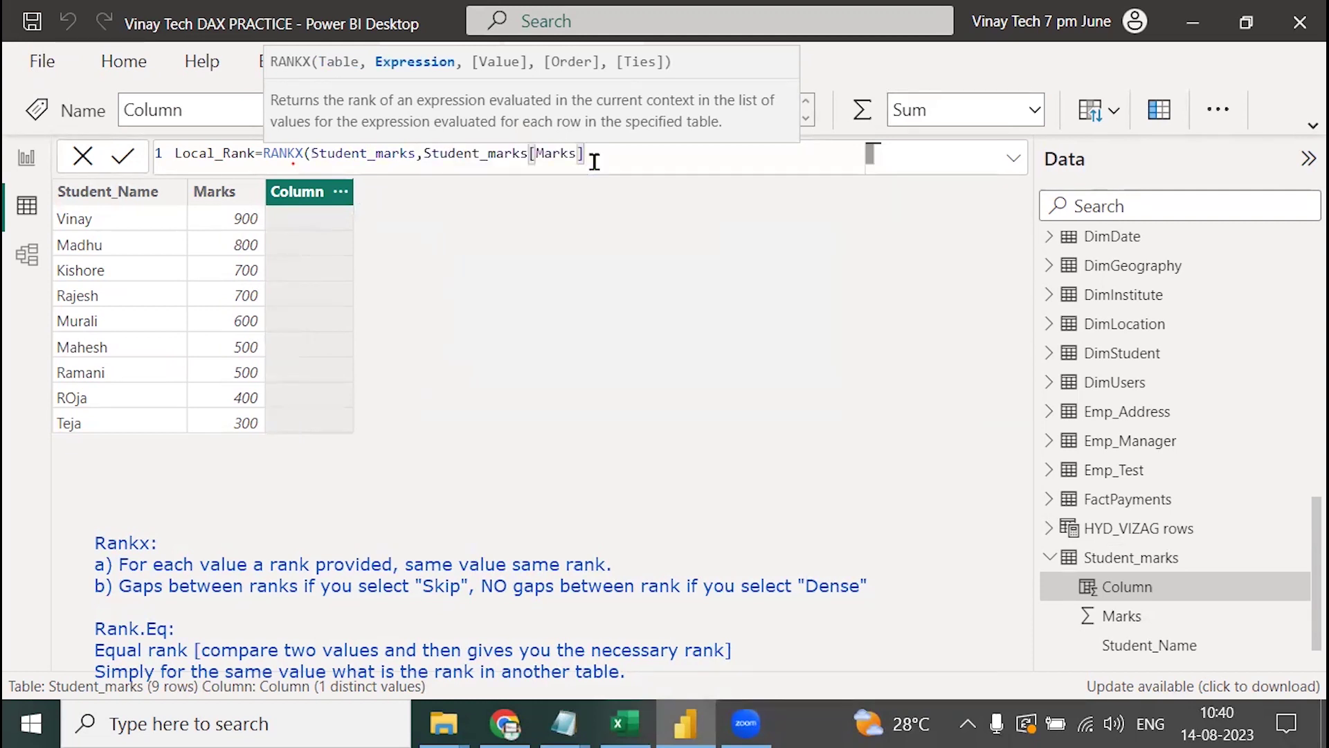
type(",")
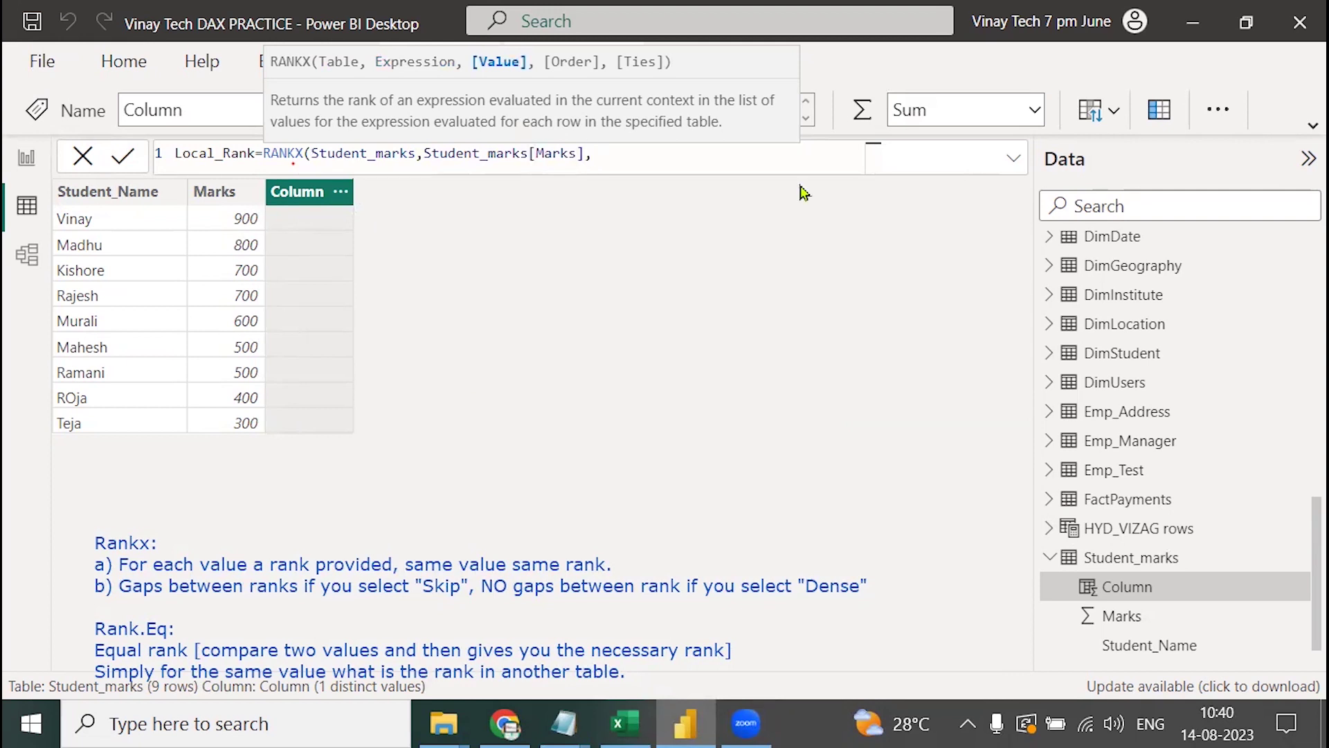
key("BackSpace")
type(")")
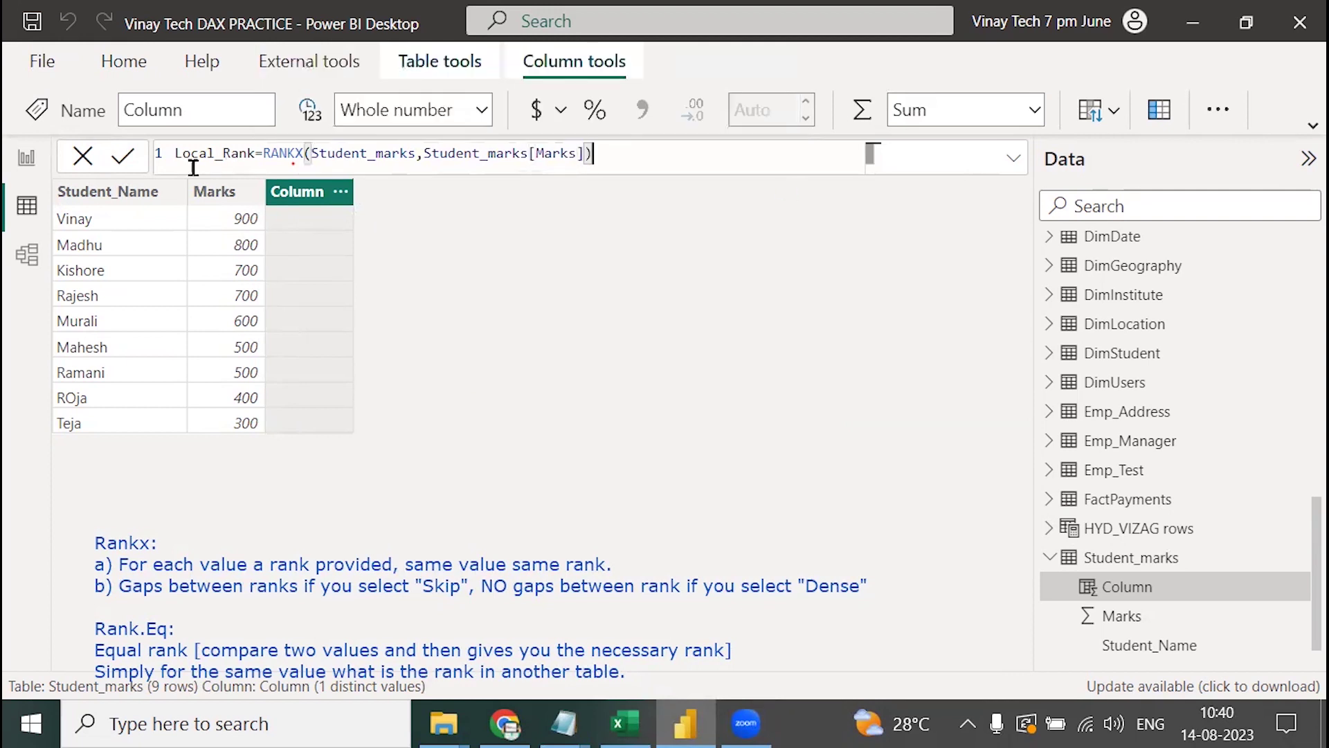
left_click(126, 158)
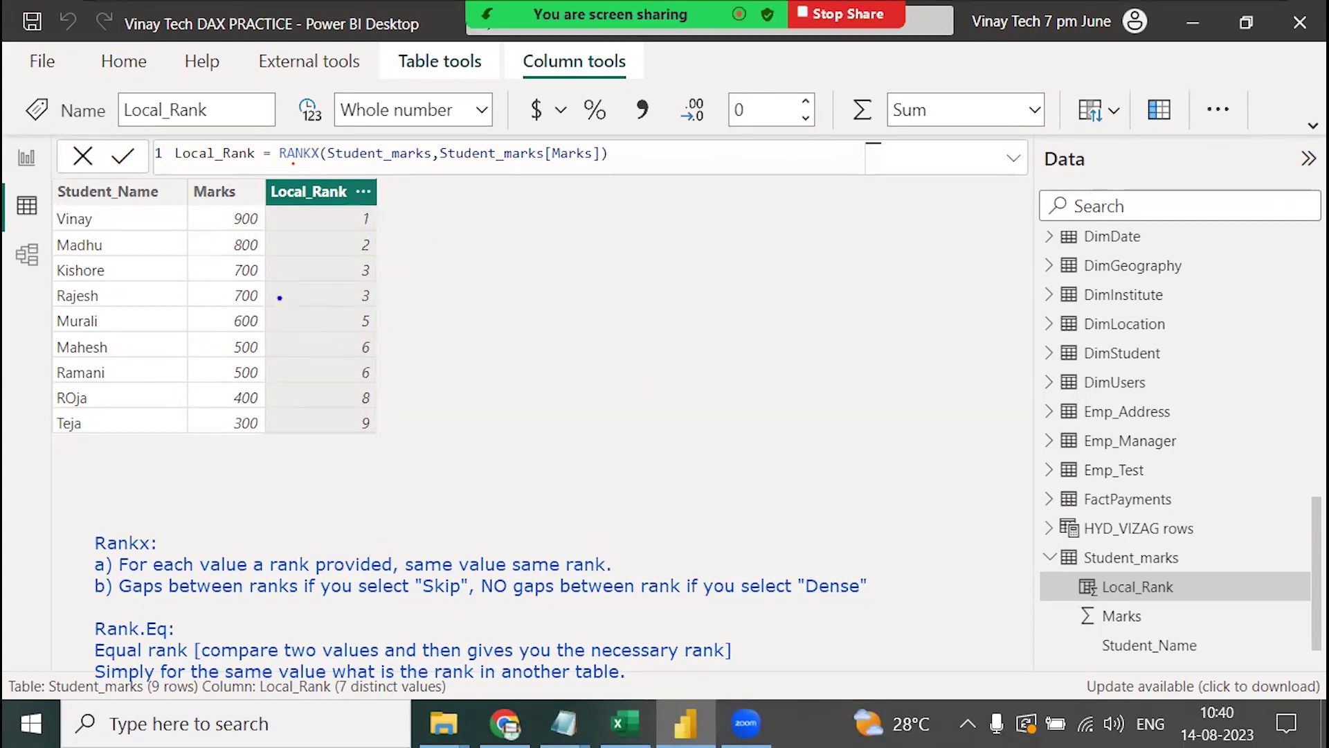
mouse_move(277, 297)
left_mouse_down()
mouse_move(333, 299)
mouse_move(332, 328)
left_mouse_up()
left_click_drag(330, 364, 338, 386)
left_click(338, 394)
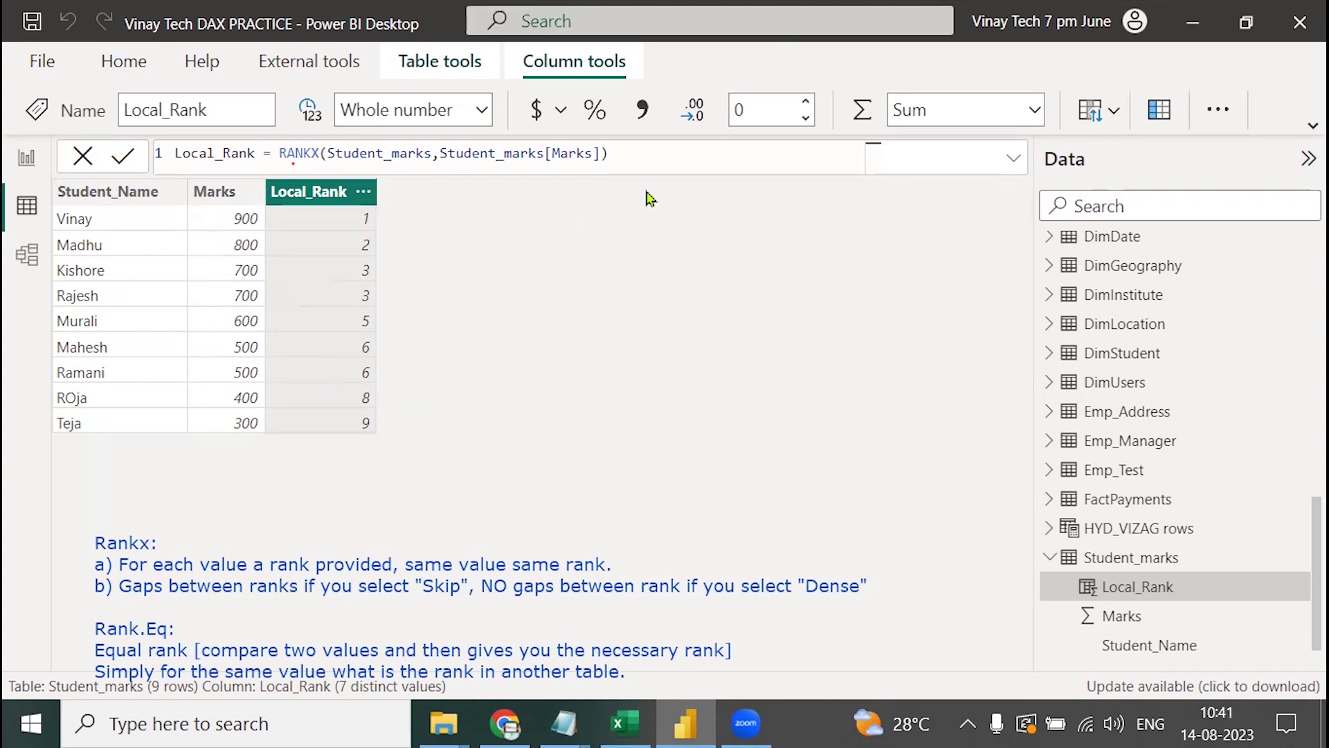
left_click(688, 153)
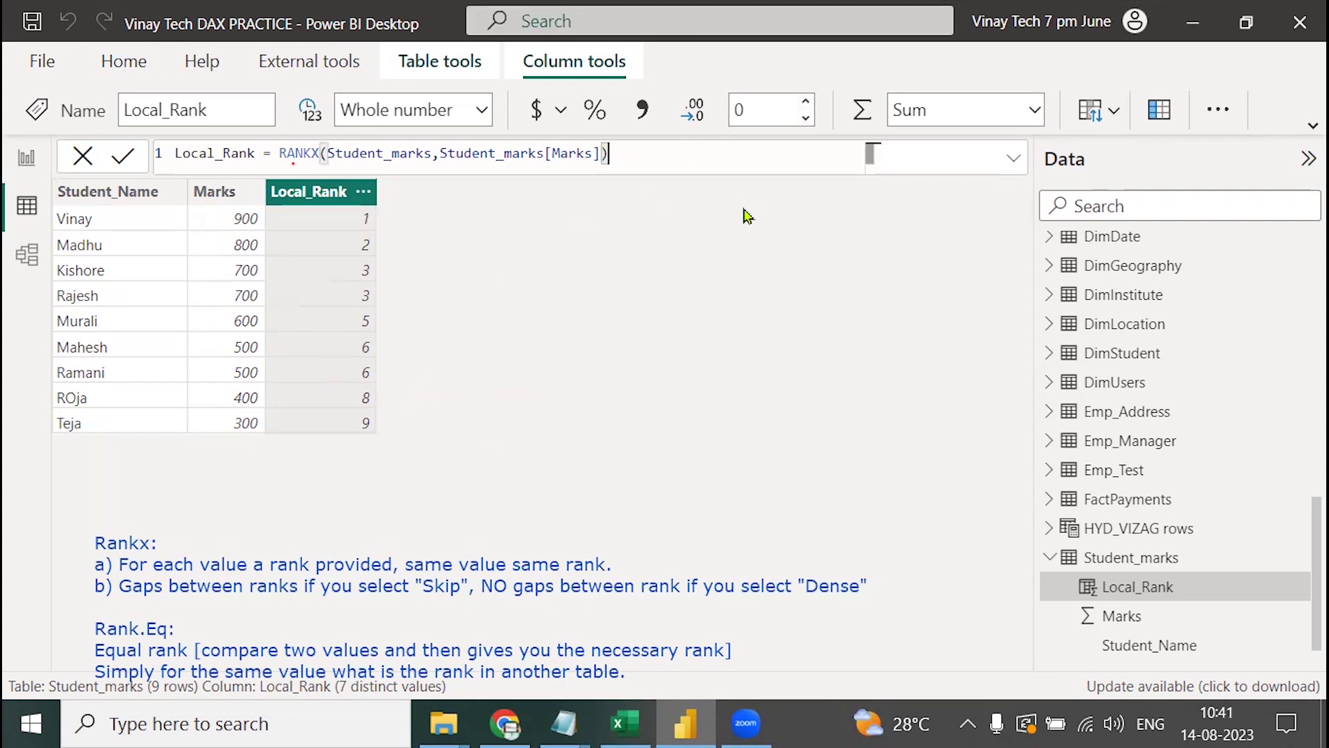
- Add Student_marks[Marks], DESC and Skip arguments to the Local_Rank RANKX formula
key("BackSpace")
type(",")
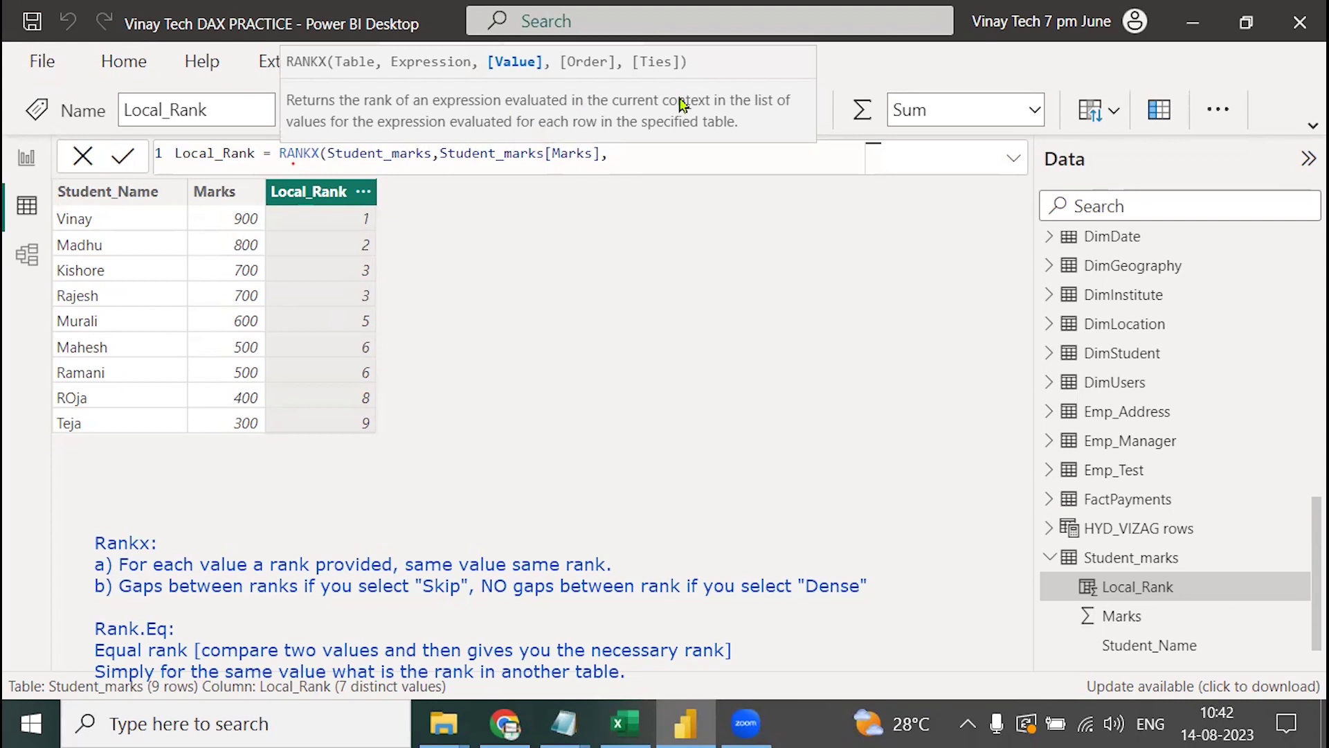
type("stud")
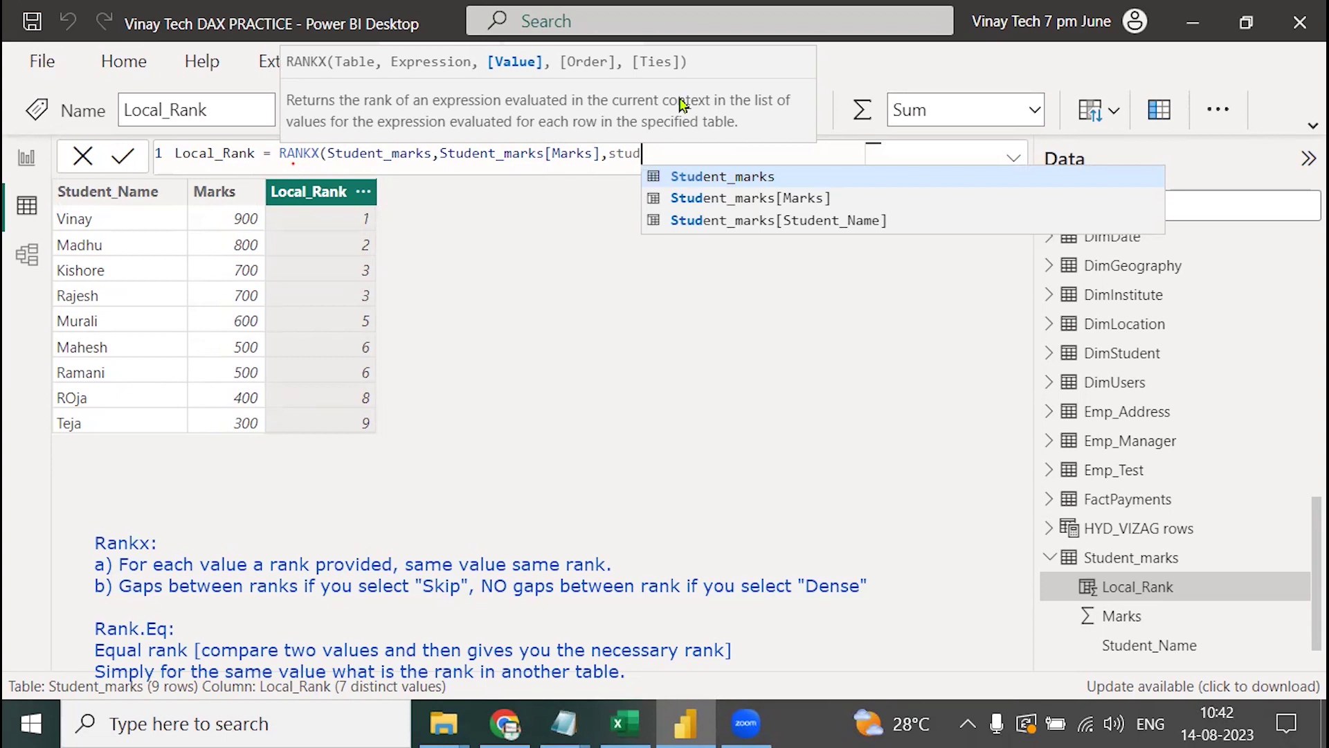
left_click(771, 198)
type(",")
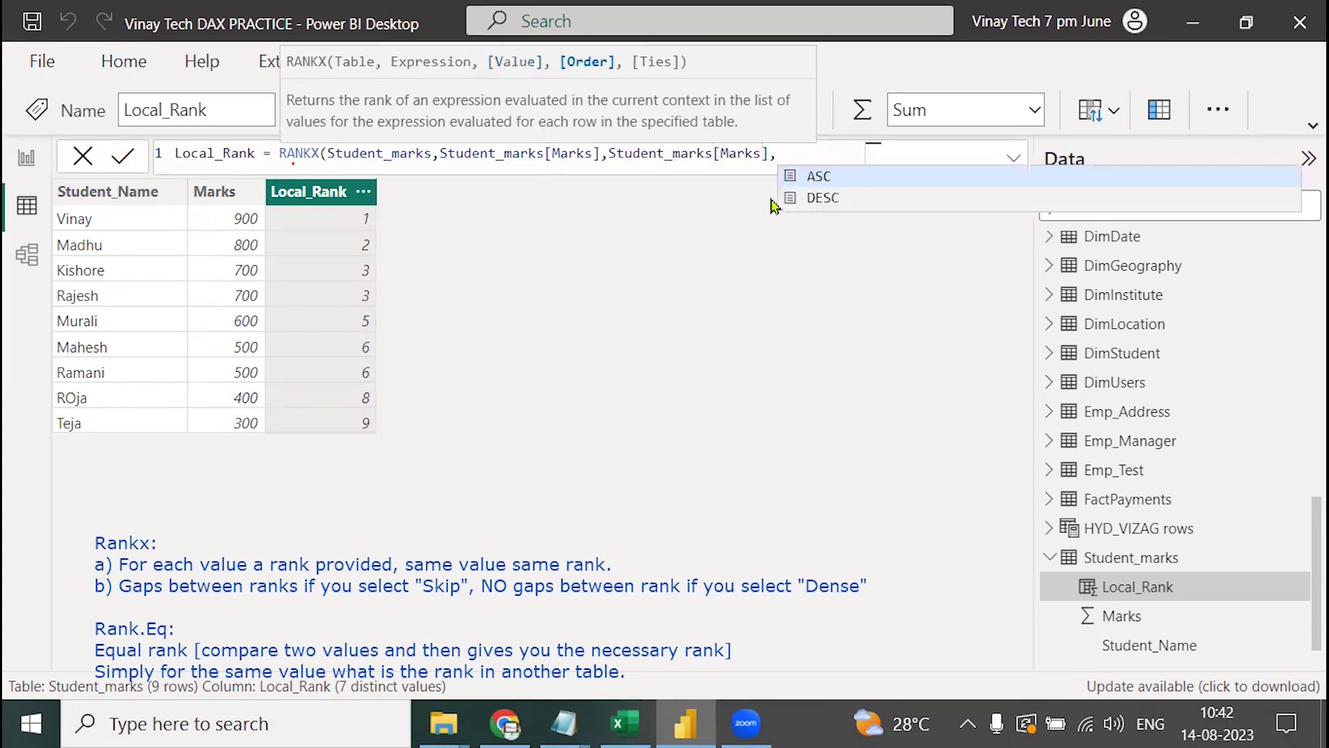
left_click(823, 198)
type(",")
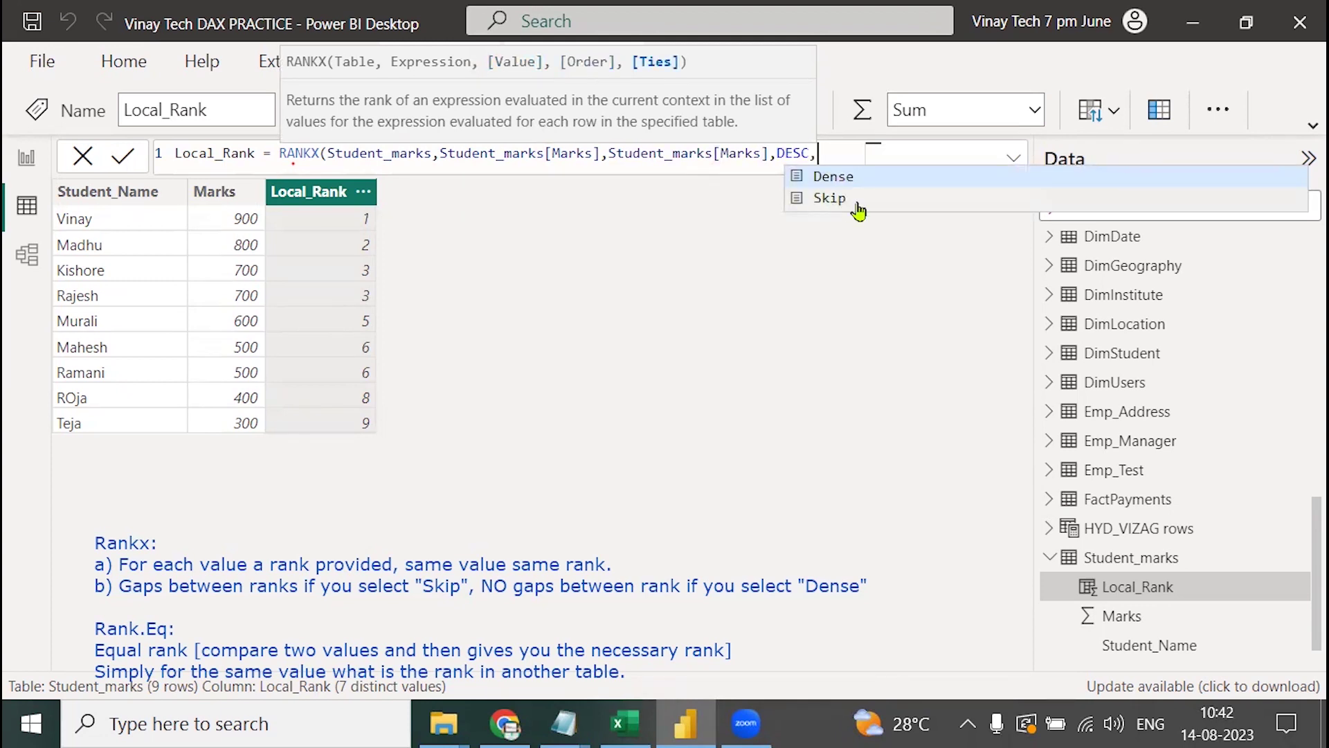
left_click(829, 199)
type(")")
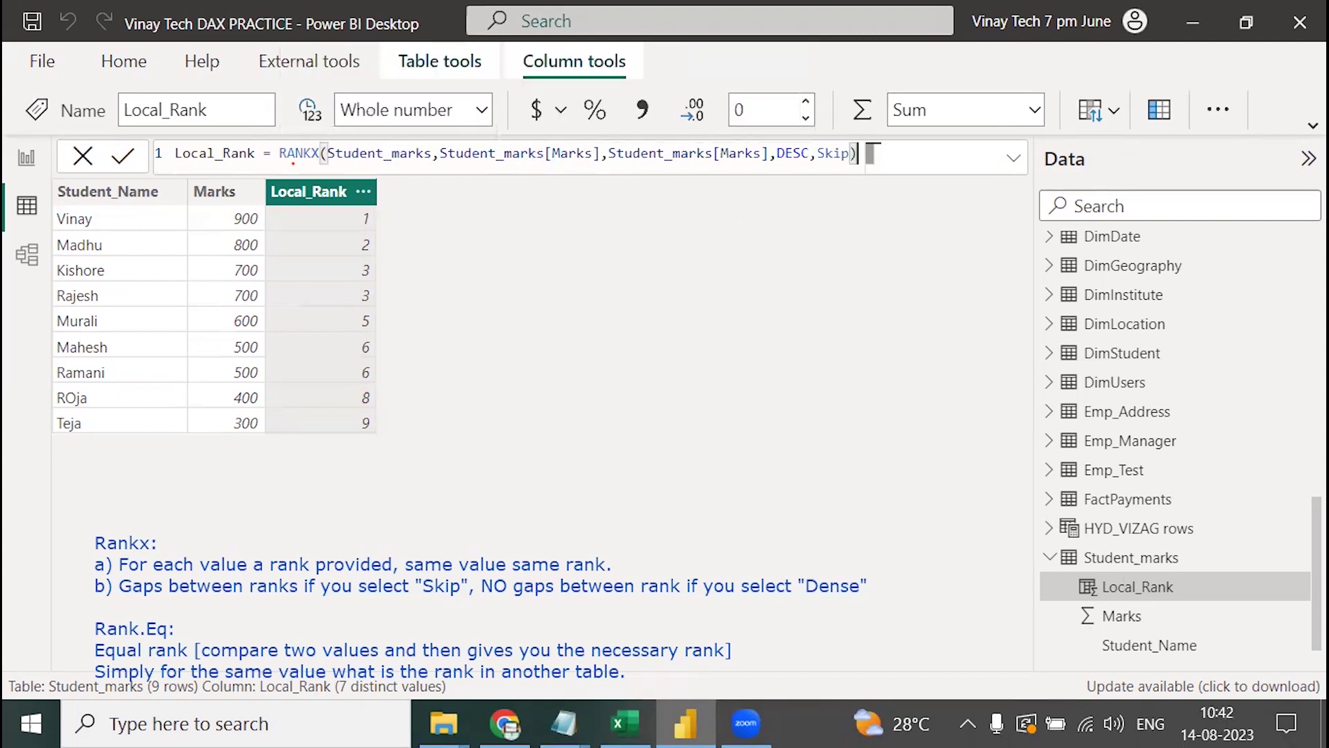
- Annotate the Marks expression and DESC argument on screen, then clear the annotations
left_click_drag(431, 166, 600, 166)
left_click(547, 195)
mouse_move(705, 172)
left_mouse_down()
mouse_move(727, 187)
mouse_move(777, 175)
left_mouse_up()
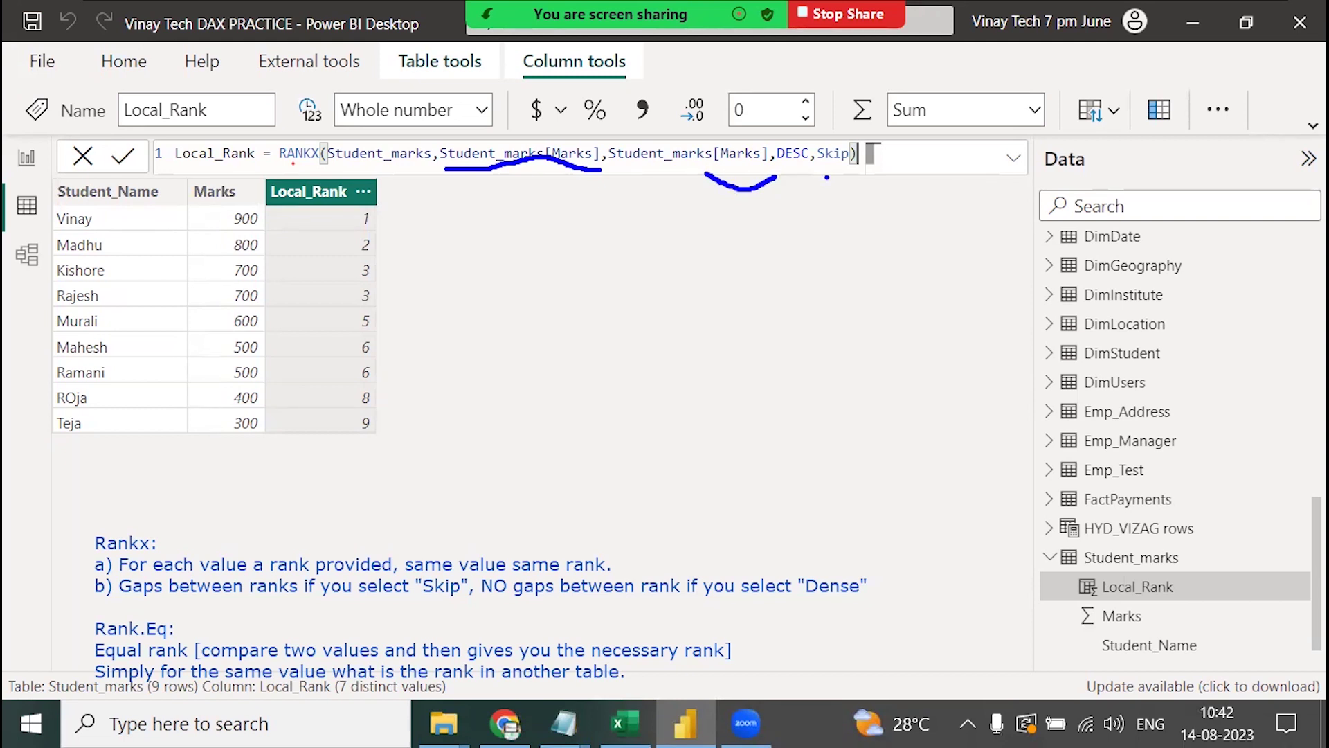
key("e")
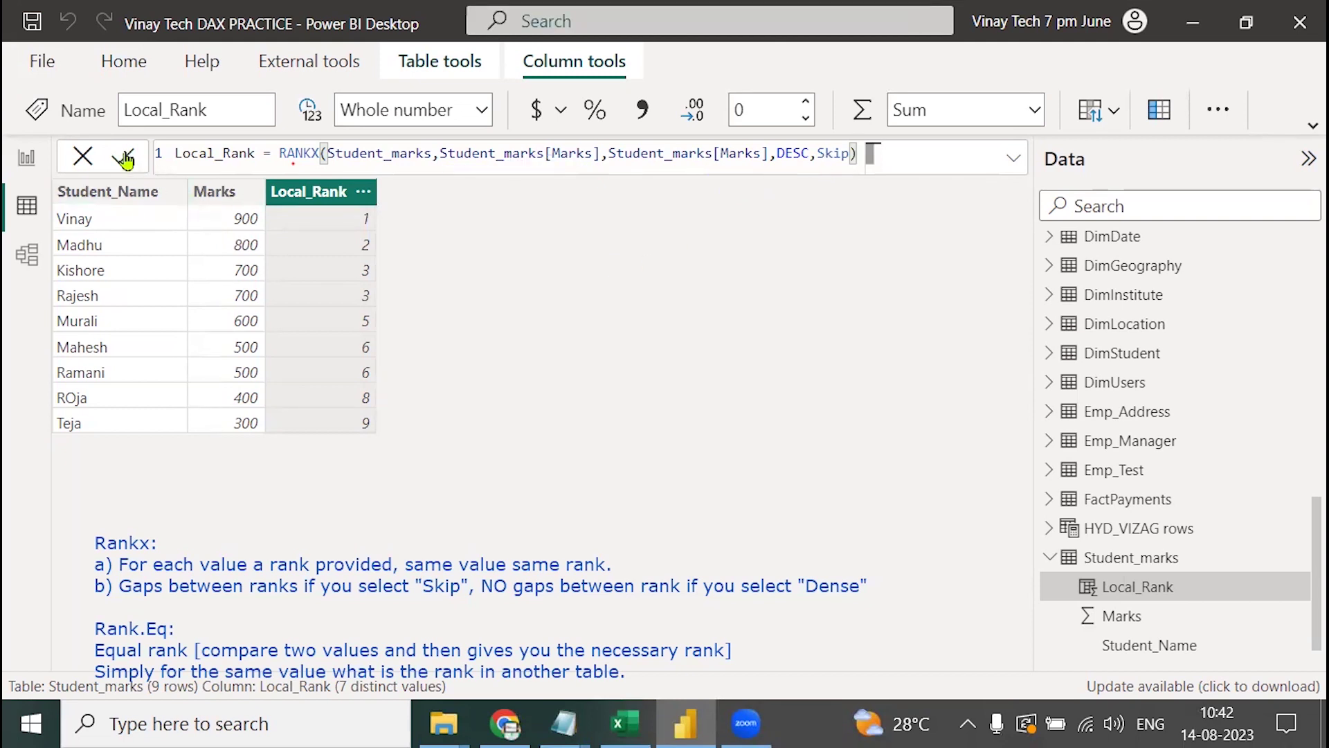
- Commit the DESC, Skip Local_Rank formula; ranks still jump after ties
left_click(125, 157)
left_click(125, 157)
- Replace Skip with Dense in Local_Rank's RANKX formula and commit it
right_click(298, 201)
left_click(843, 202)
left_click(854, 154)
key("BackSpace")
key("BackSpace")
key("BackSpace")
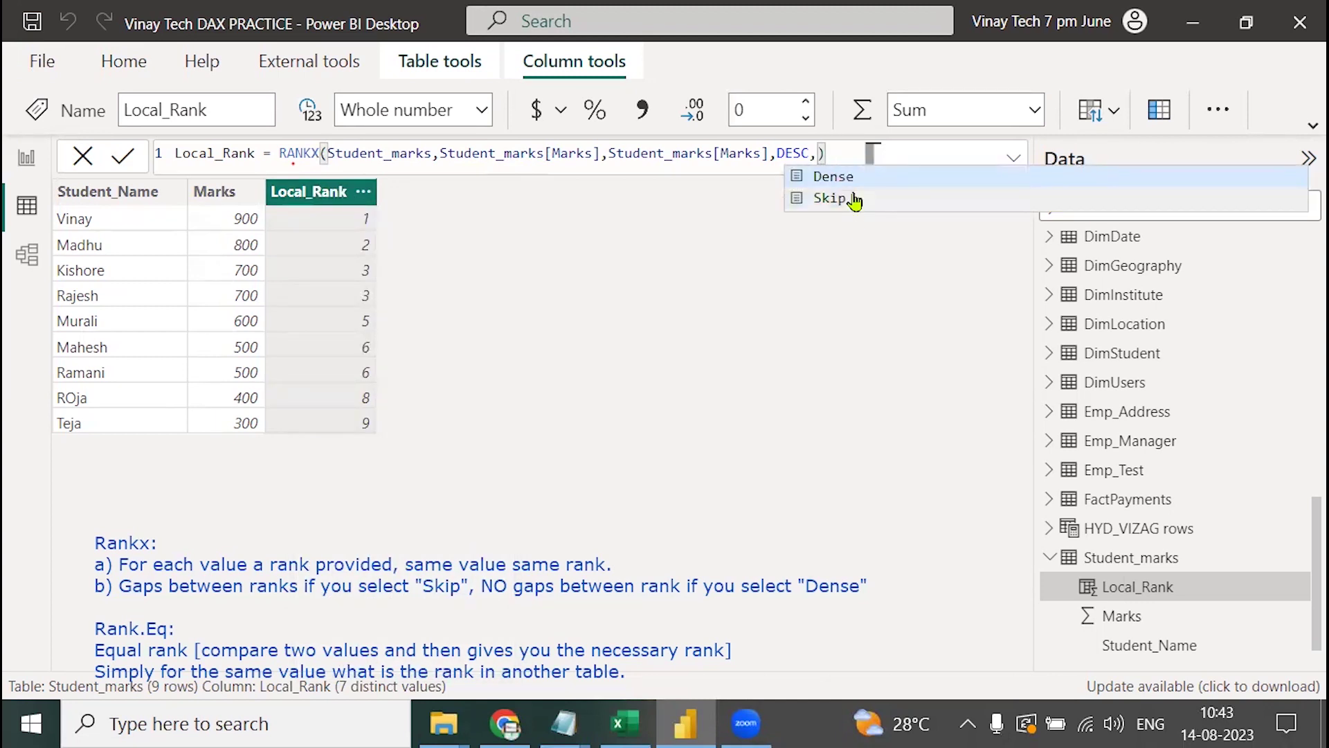
key("Tab")
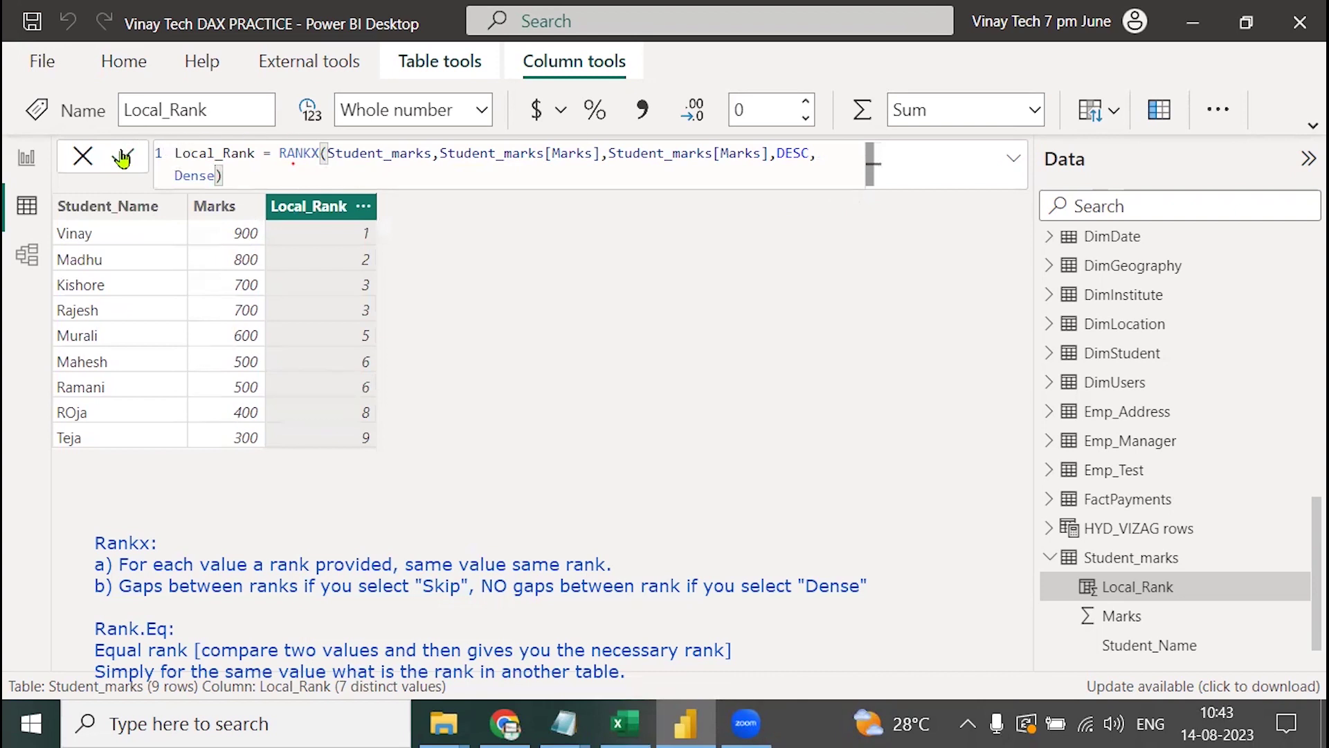
left_click(122, 159)
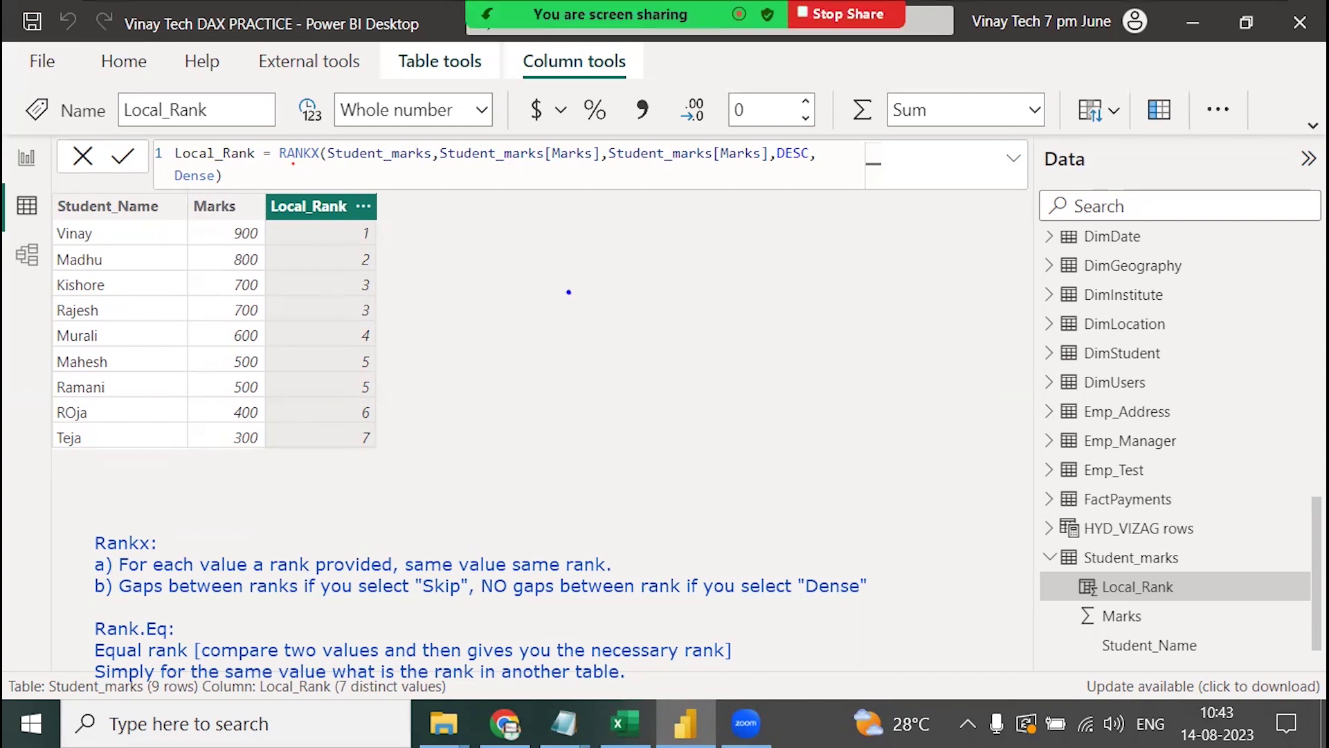
mouse_move(353, 243)
left_mouse_down()
mouse_move(380, 237)
mouse_move(374, 269)
left_mouse_up()
left_click_drag(385, 340, 451, 318)
left_click_drag(386, 349, 390, 353)
mouse_move(375, 414)
left_mouse_down()
mouse_move(490, 369)
mouse_move(513, 400)
left_mouse_up()
left_click_drag(605, 373, 592, 444)
mouse_move(644, 379)
left_mouse_down()
mouse_move(657, 411)
mouse_move(719, 359)
left_mouse_up()
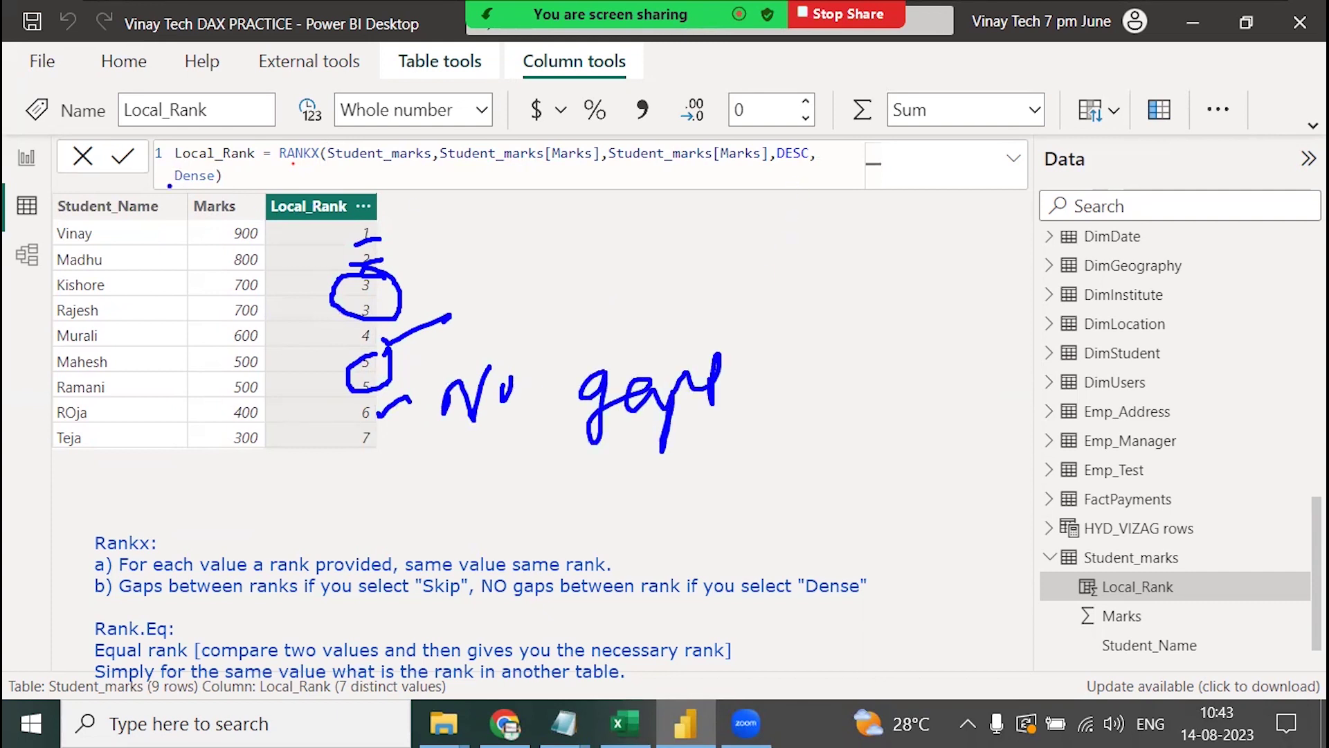
left_click_drag(164, 187, 221, 186)
key("ctrl+z")
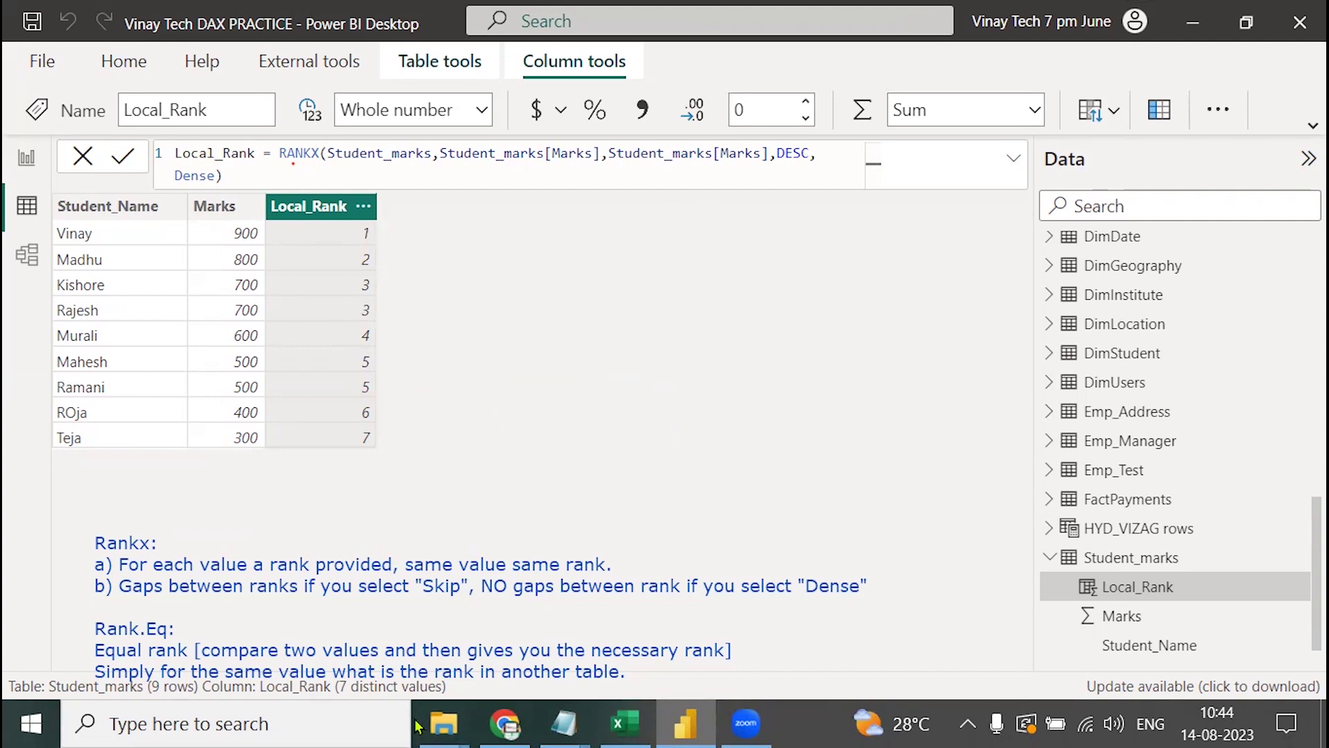
- On the report page, add an empty decomposition tree and open the Enter data grid
left_click(26, 158)
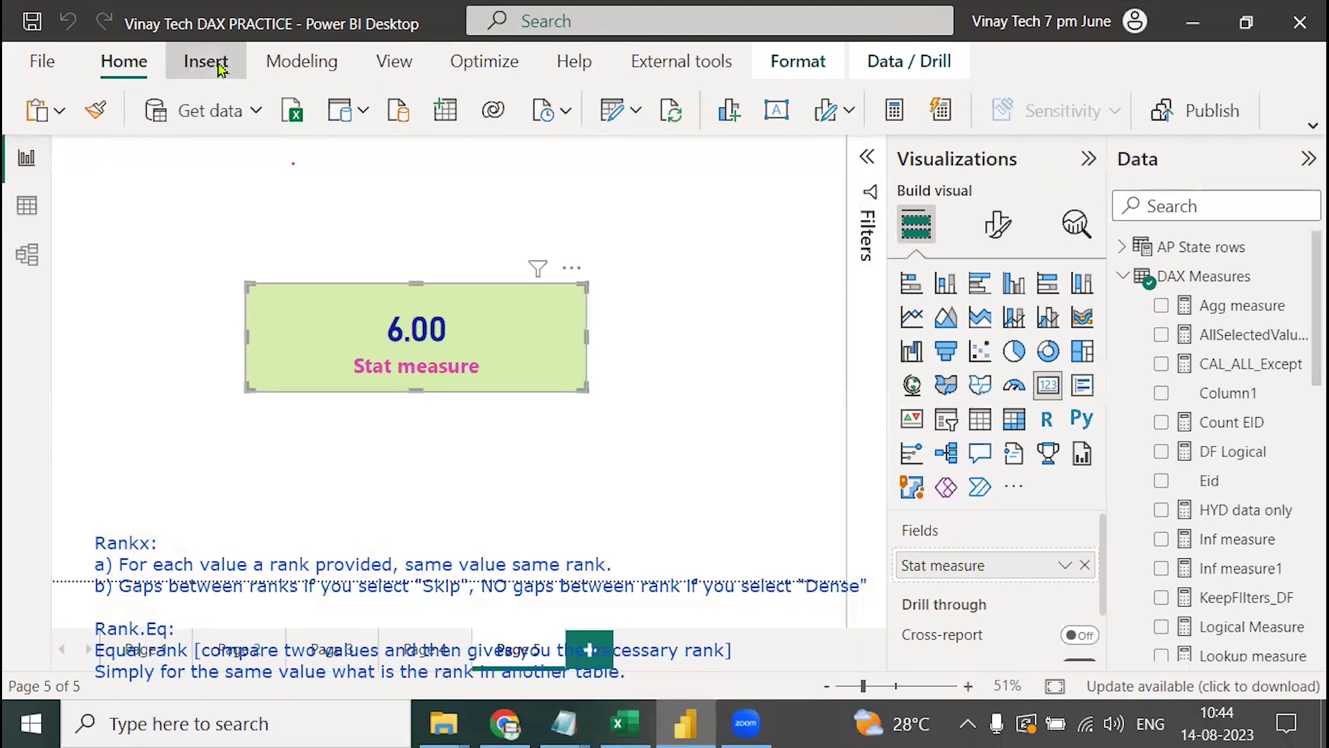
left_click(205, 60)
left_click(436, 113)
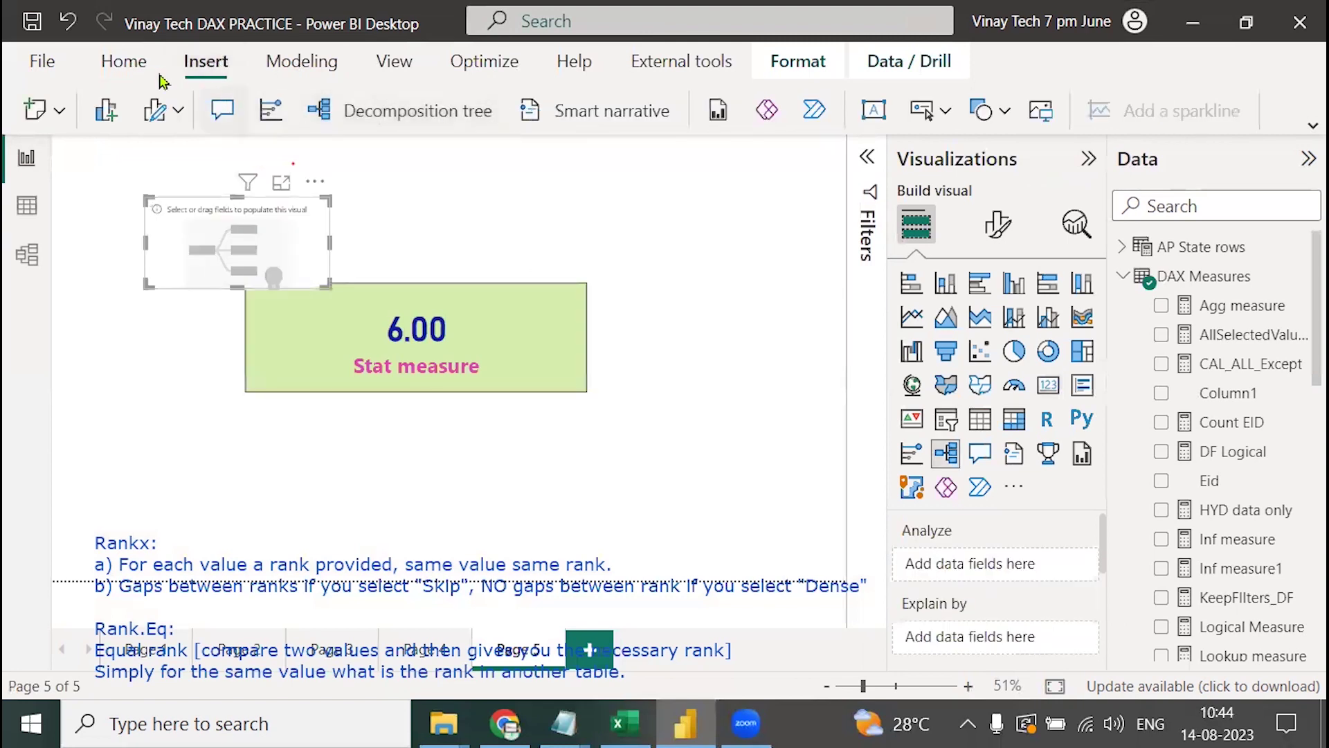
left_click(124, 61)
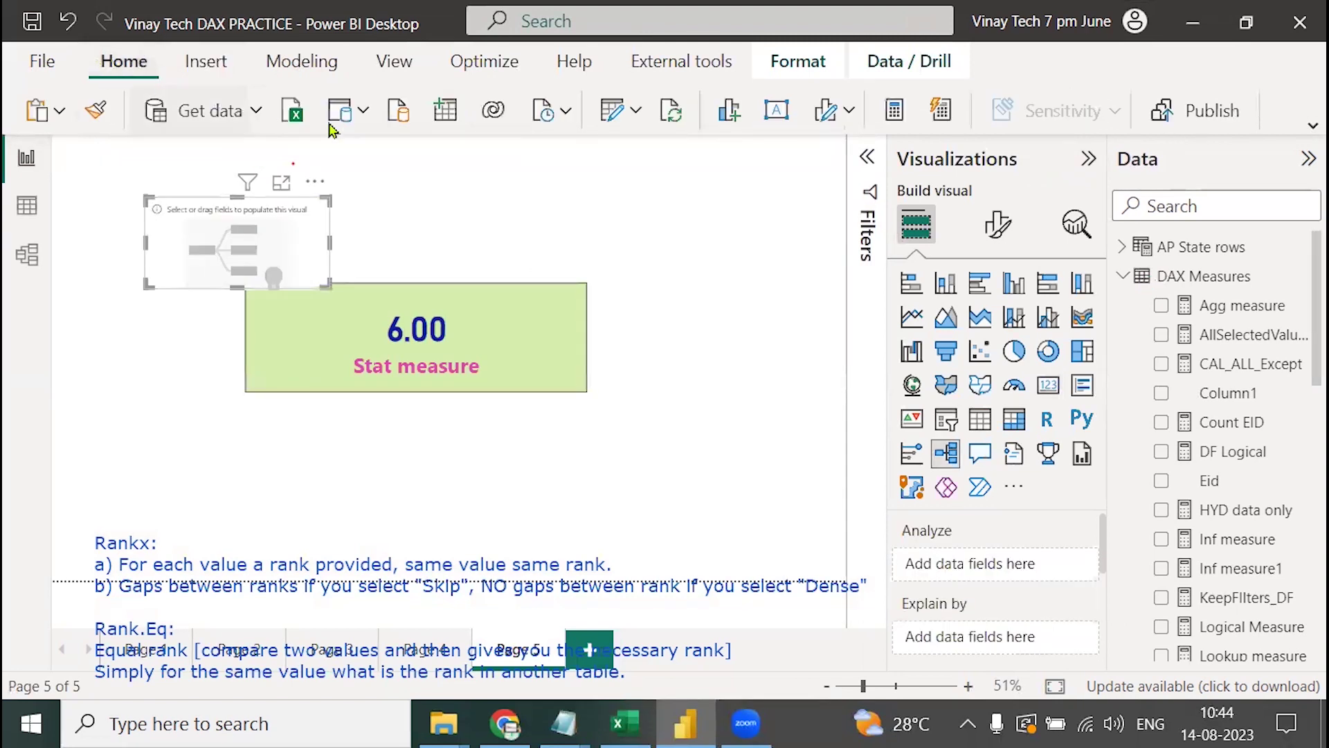
left_click(445, 113)
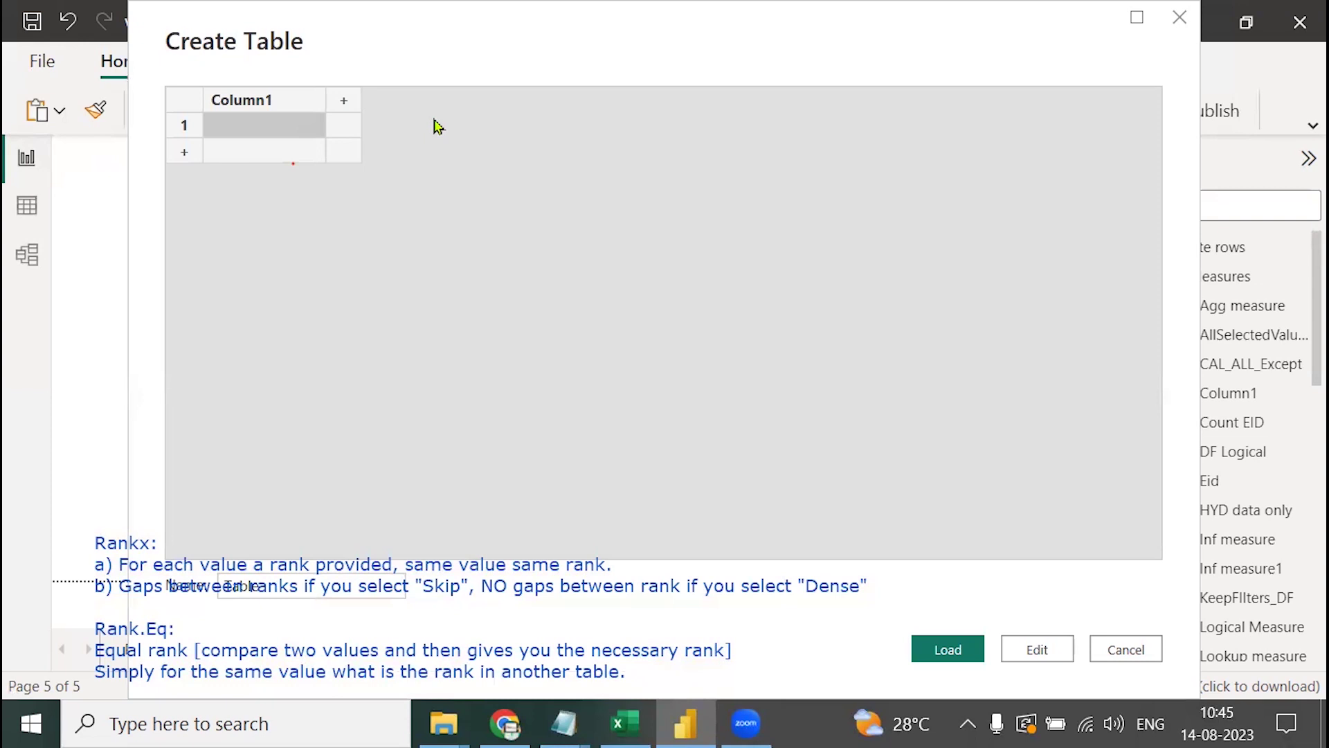
- Name the new table's two columns Rank and Marks
double_click(291, 107)
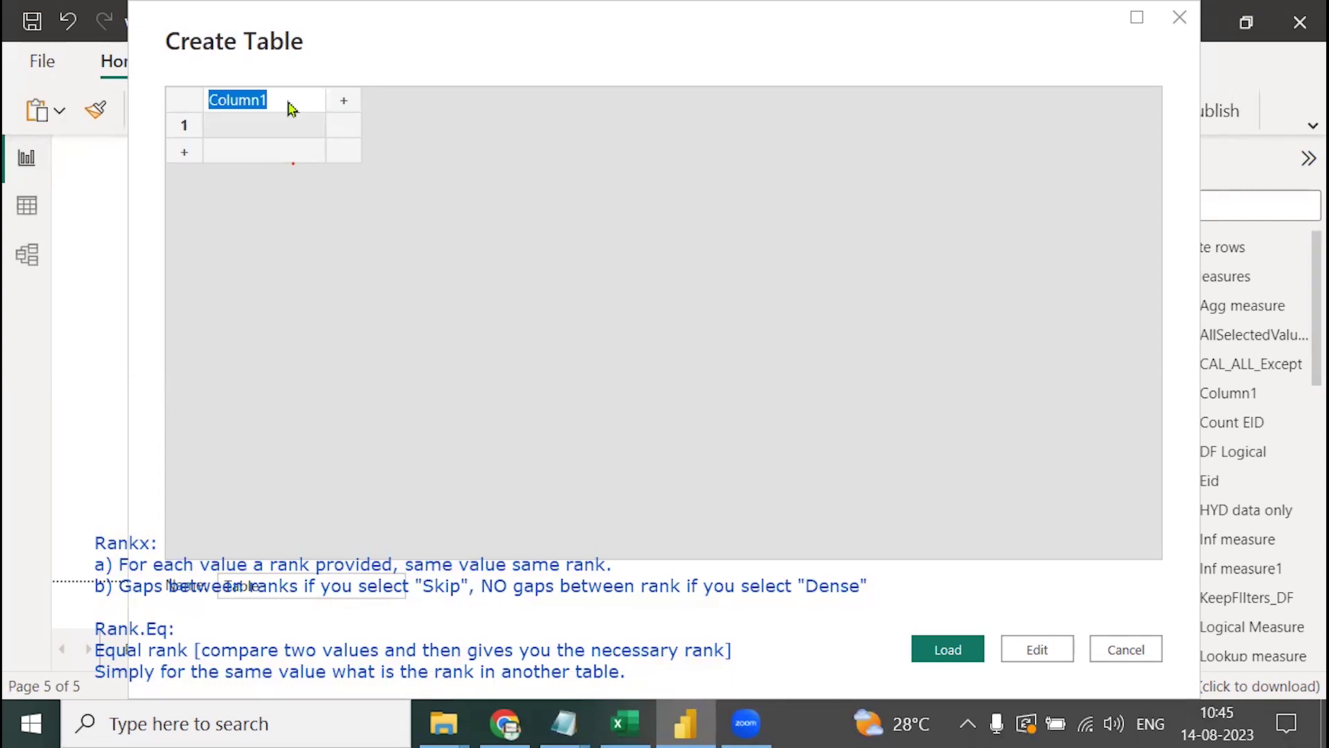
type("Mark")
key("BackSpace")
key("BackSpace")
key("BackSpace")
key("BackSpace")
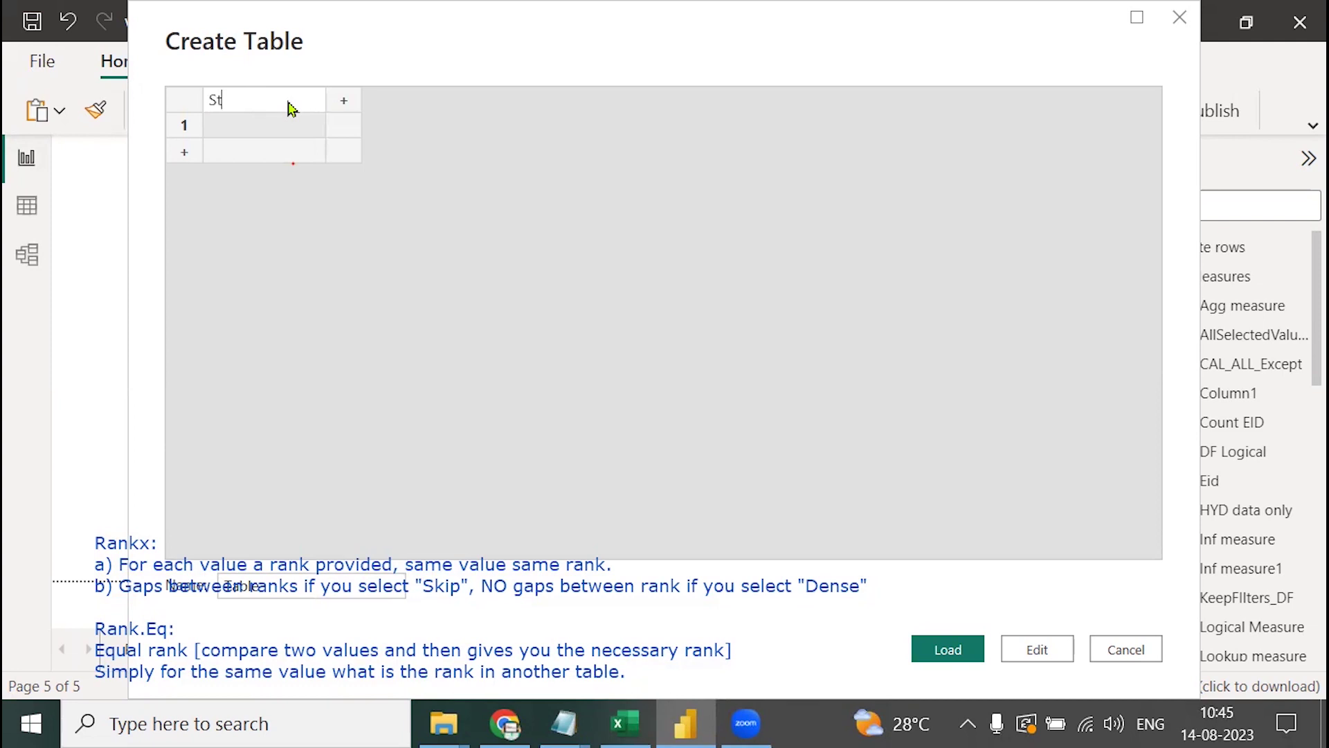
type("Rank")
key("Tab")
type("Marks")
left_click(228, 129)
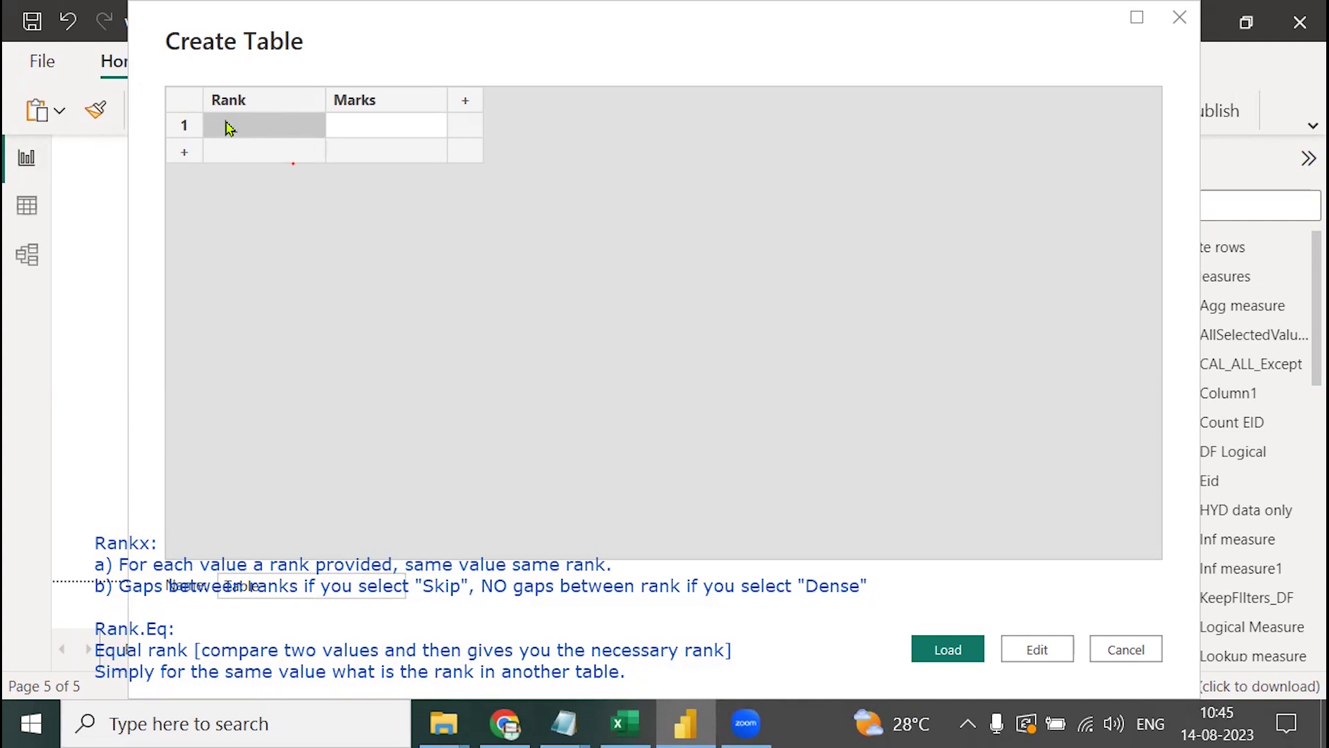
type("1")
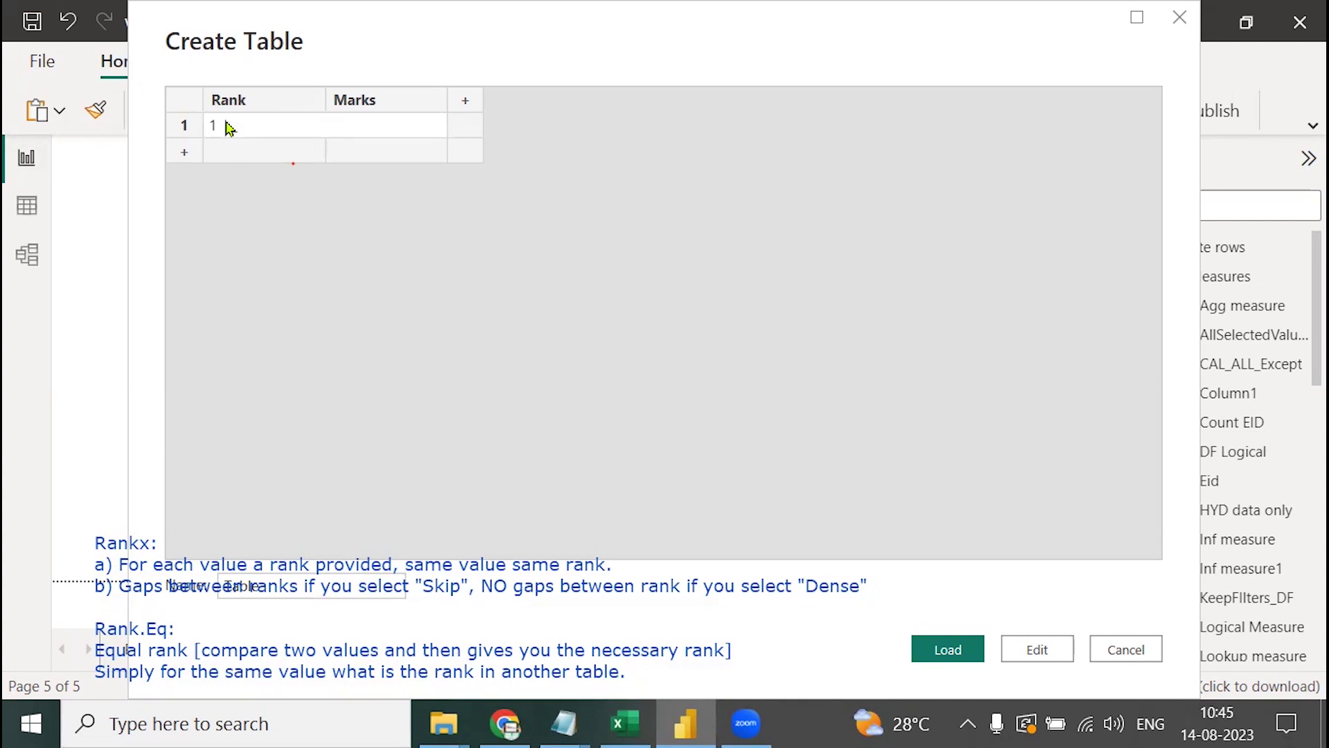
type("1000")
- Enter seven rows: Rank 1–7 with Marks 1000, 900, 800, 700, 600, 500, 400
key("Return")
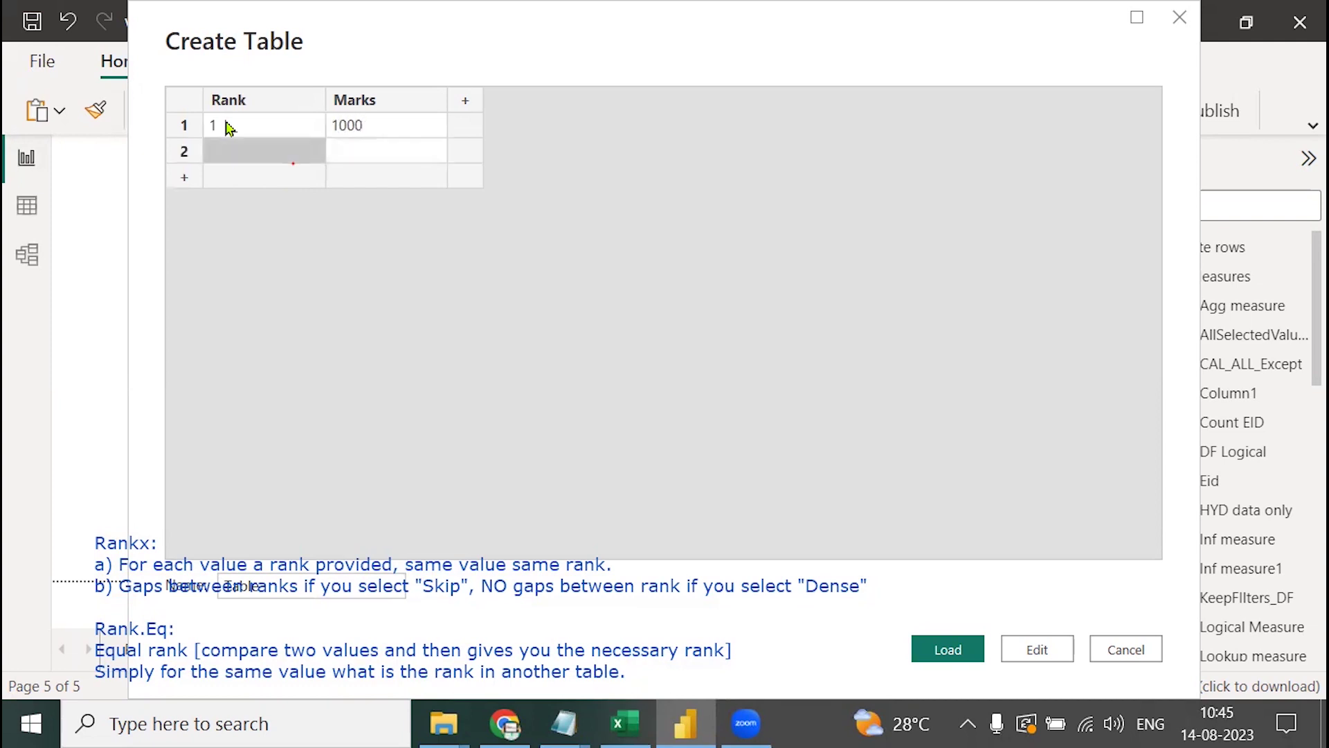
type("2")
key("Tab")
type("900")
key("Return")
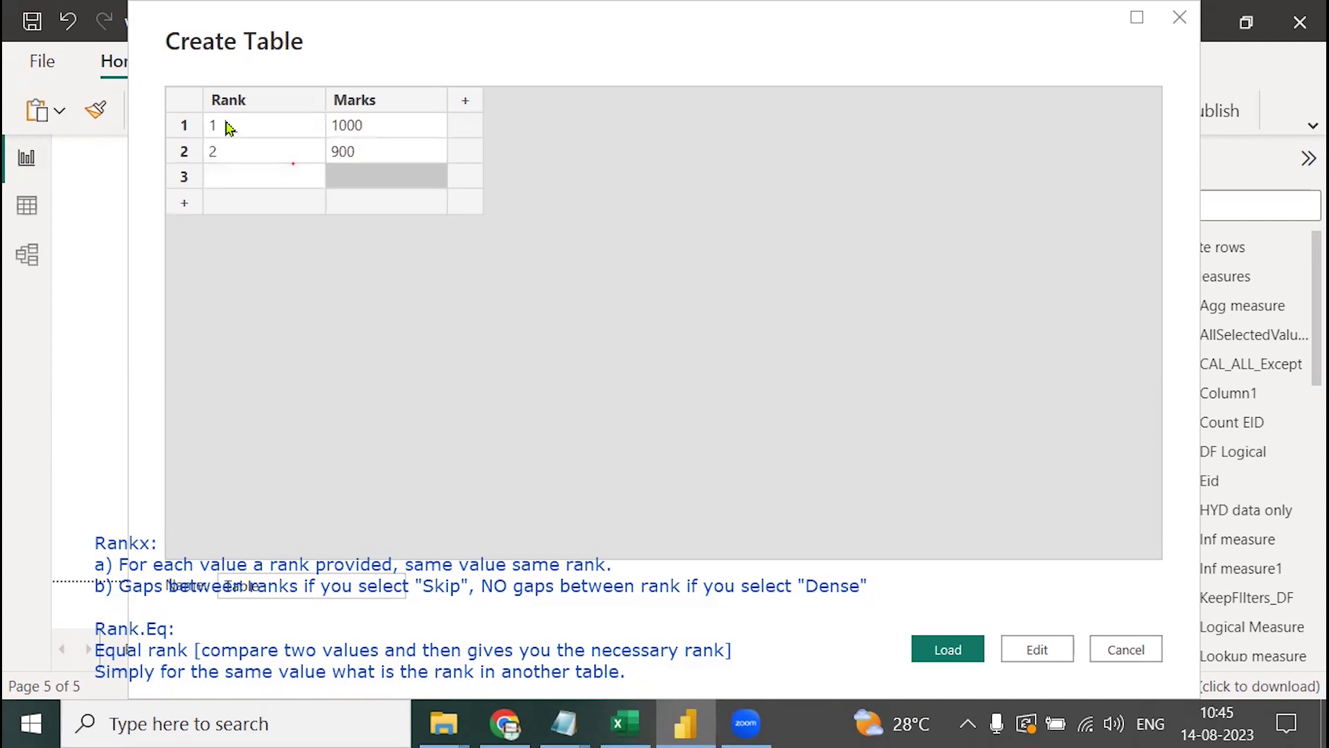
type("3")
key("Tab")
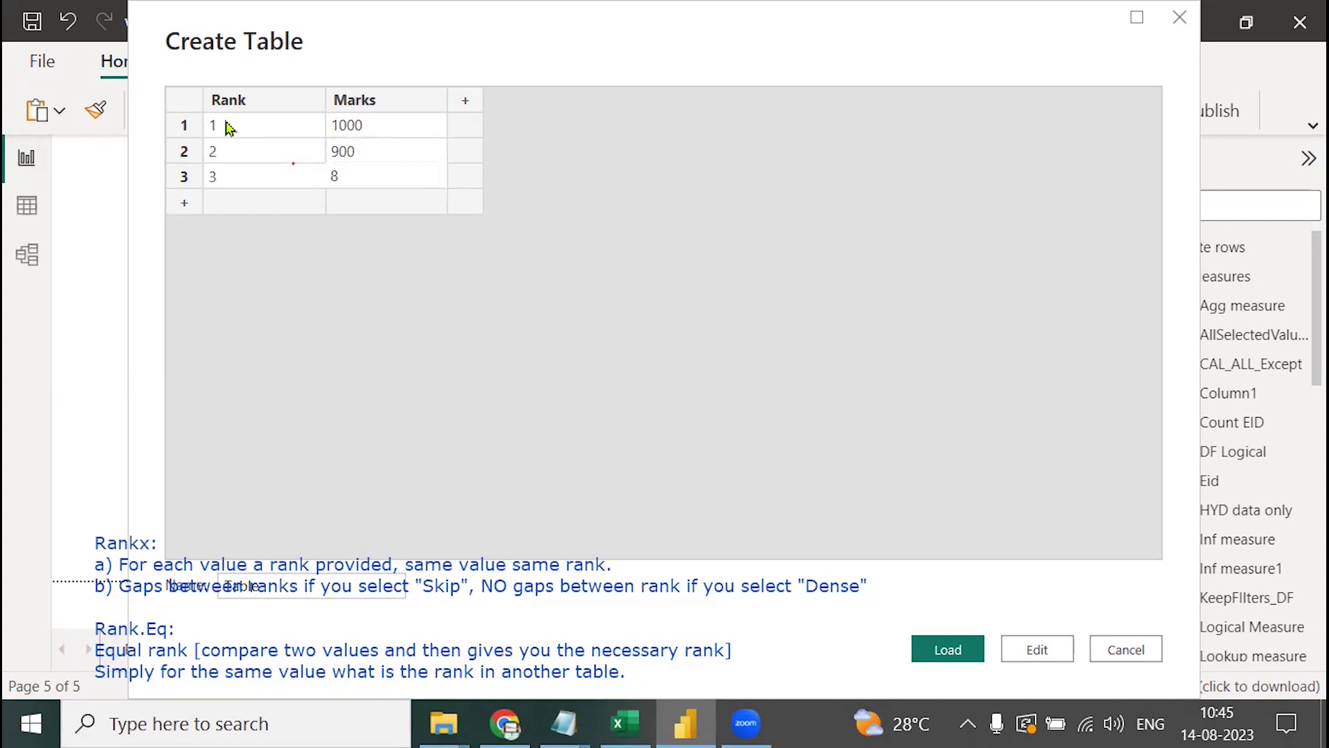
type("800")
key("Return")
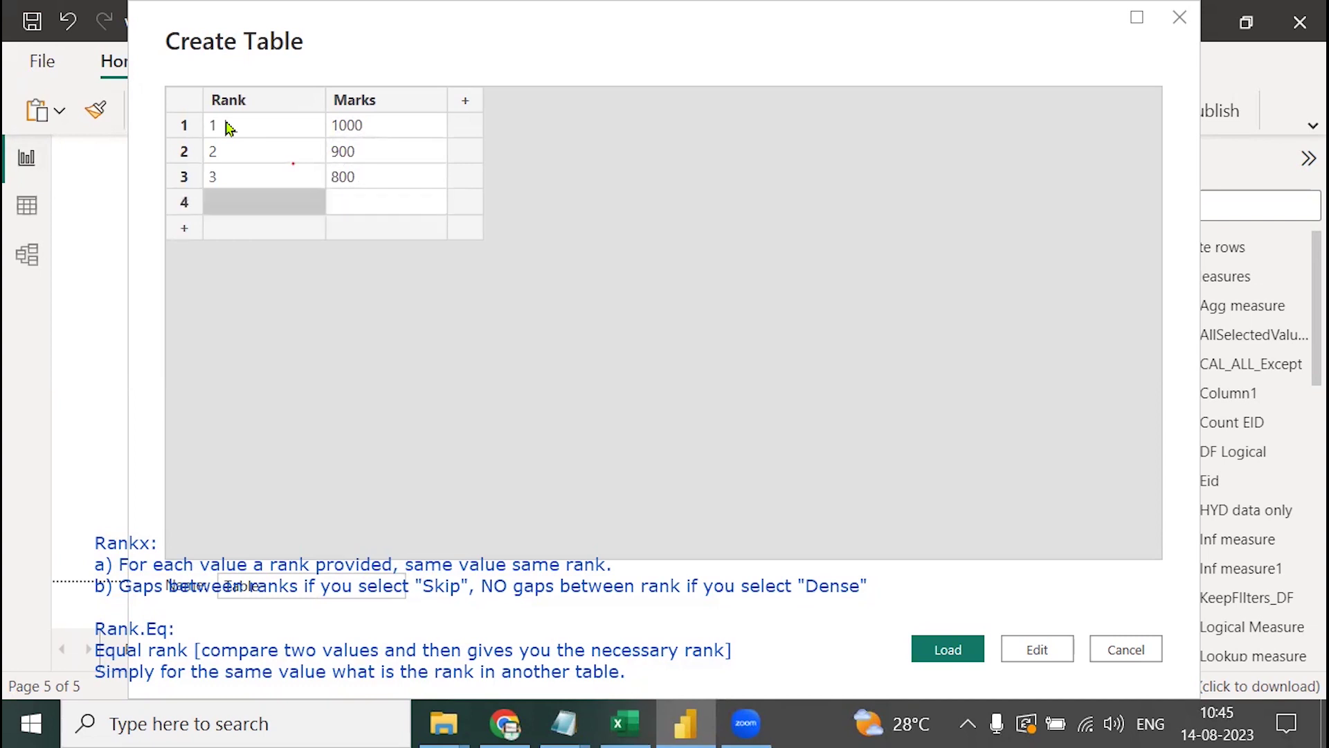
type("4")
key("Tab")
type("700")
key("Return")
type("5")
key("Tab")
type("600")
key("Return")
key("shift+Tab")
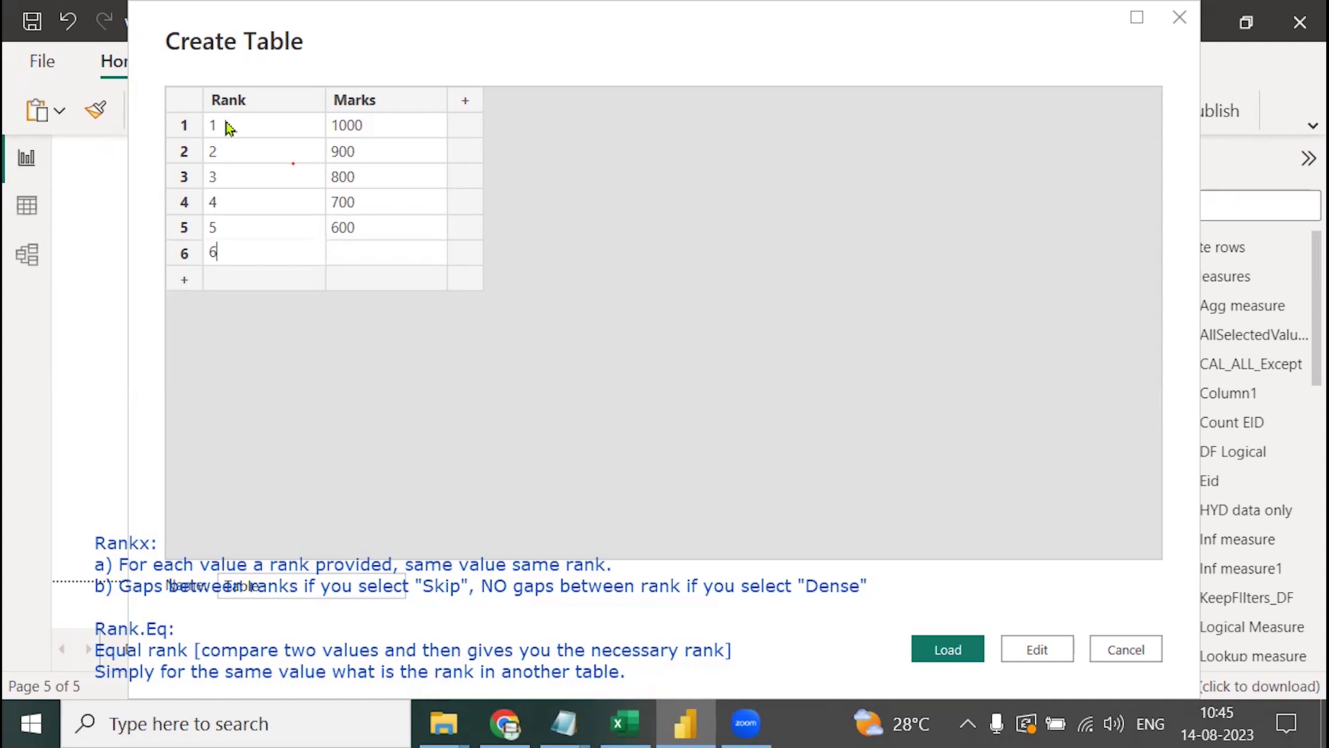
key("Tab")
type("500")
key("Tab")
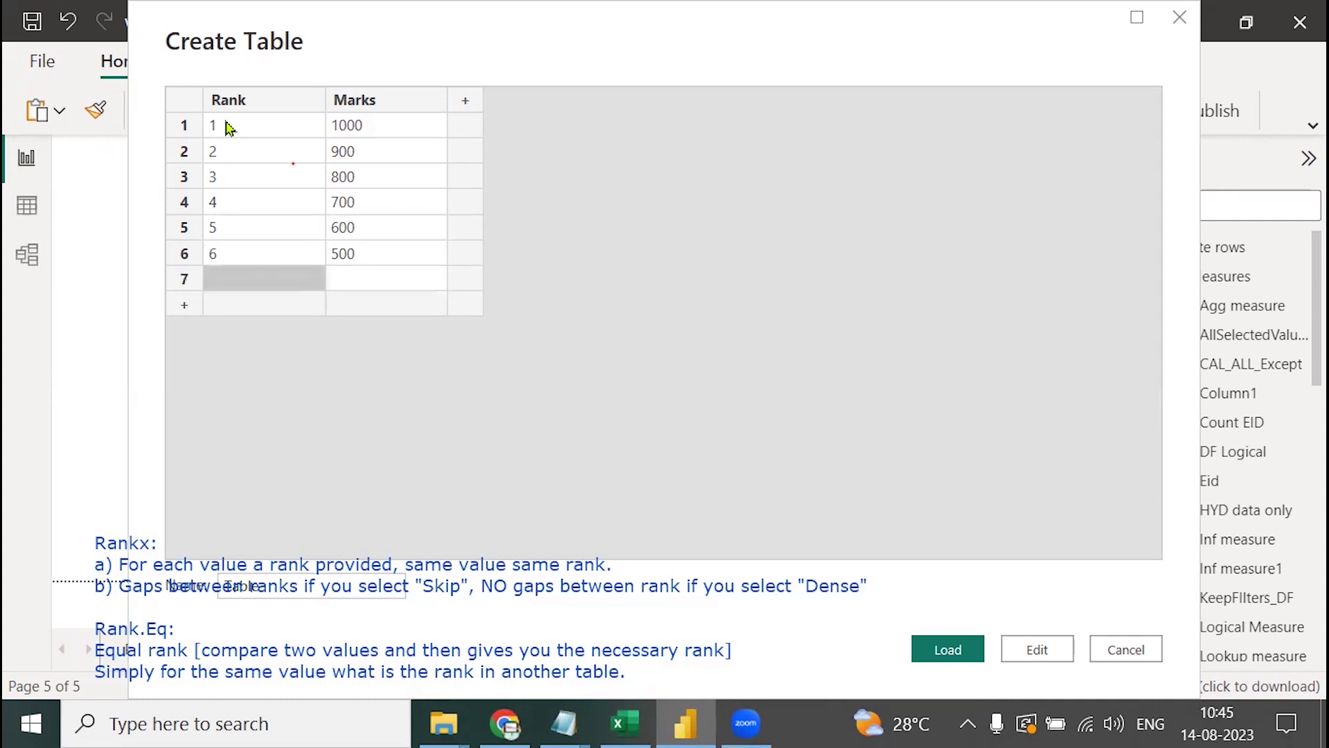
type("5")
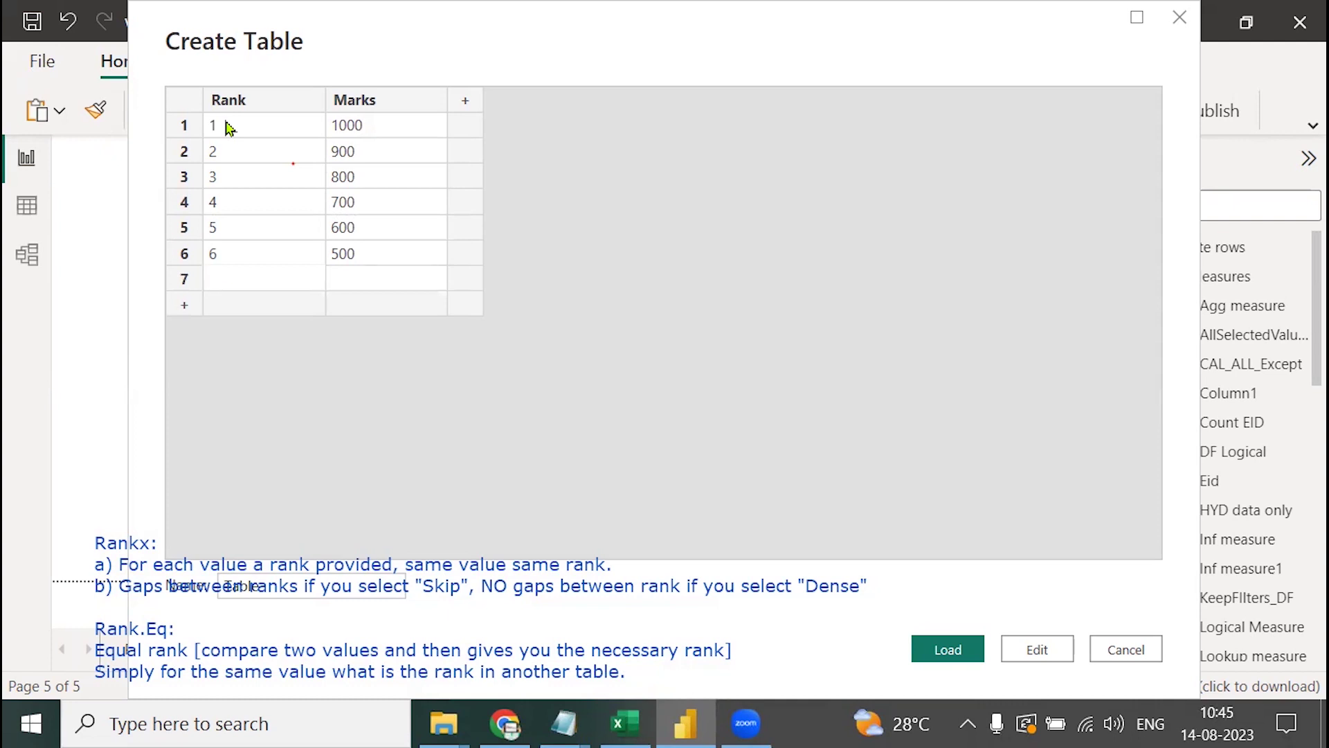
type("7")
key("Tab")
type("4")
type("00")
- Name the table Global_Table and load it into the model
left_click(324, 584)
type("ks")
key("BackSpace")
key("BackSpace")
key("BackSpace")
key("BackSpace")
key("BackSpace")
type("St marks_")
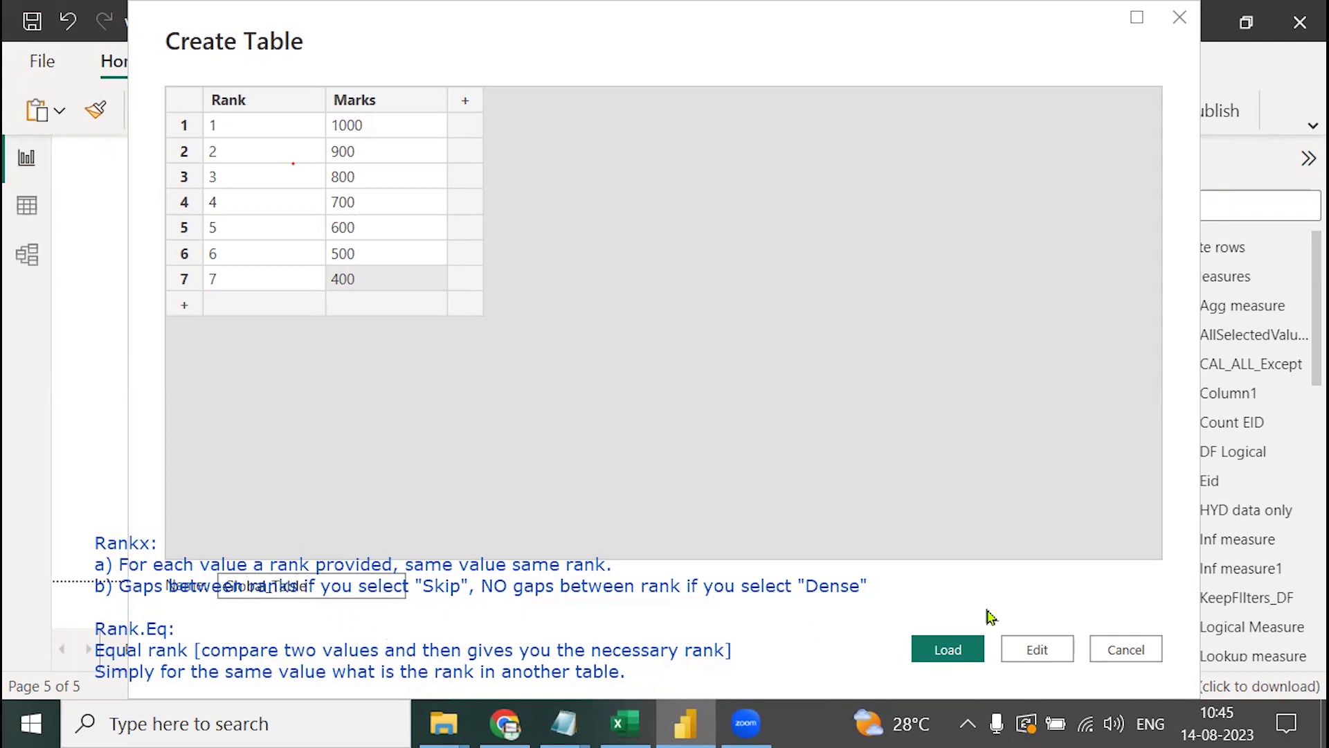
left_click(970, 651)
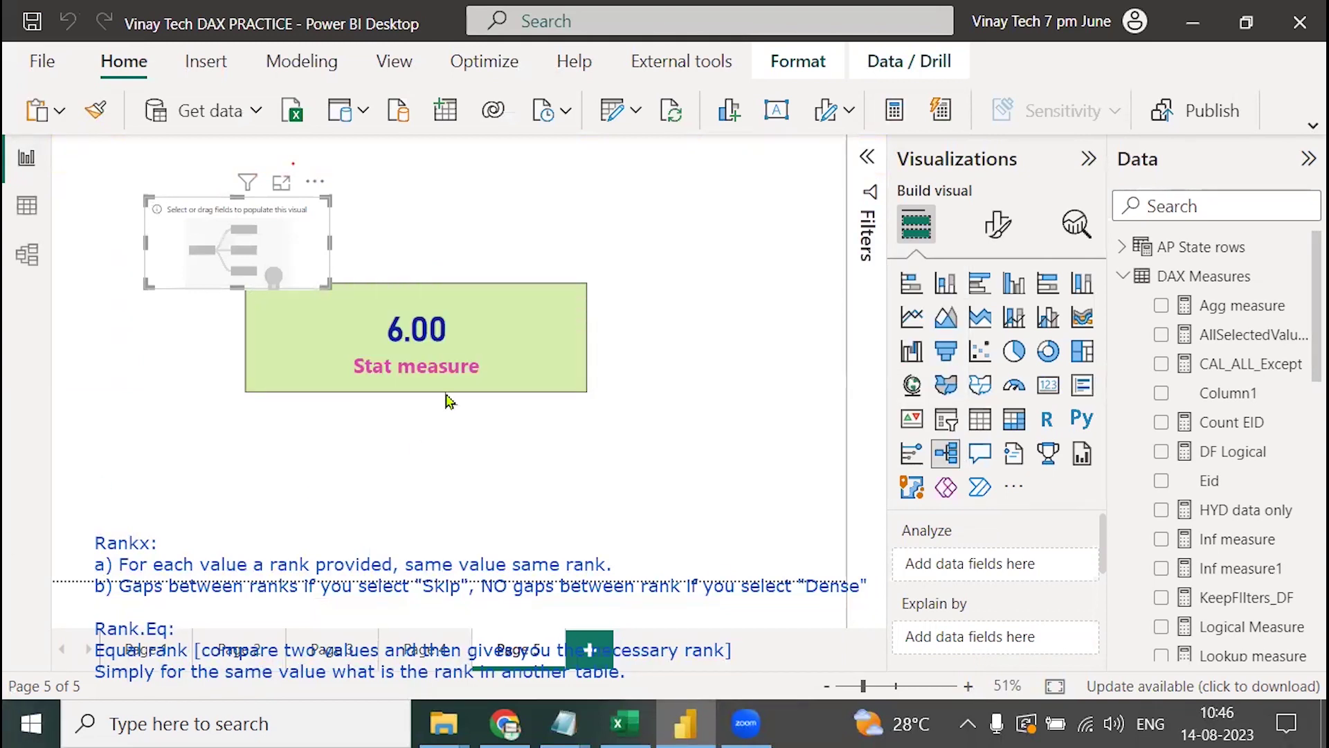
- Show the Student_marks table in Data view with student names, Marks and Local_Rank
left_click(26, 206)
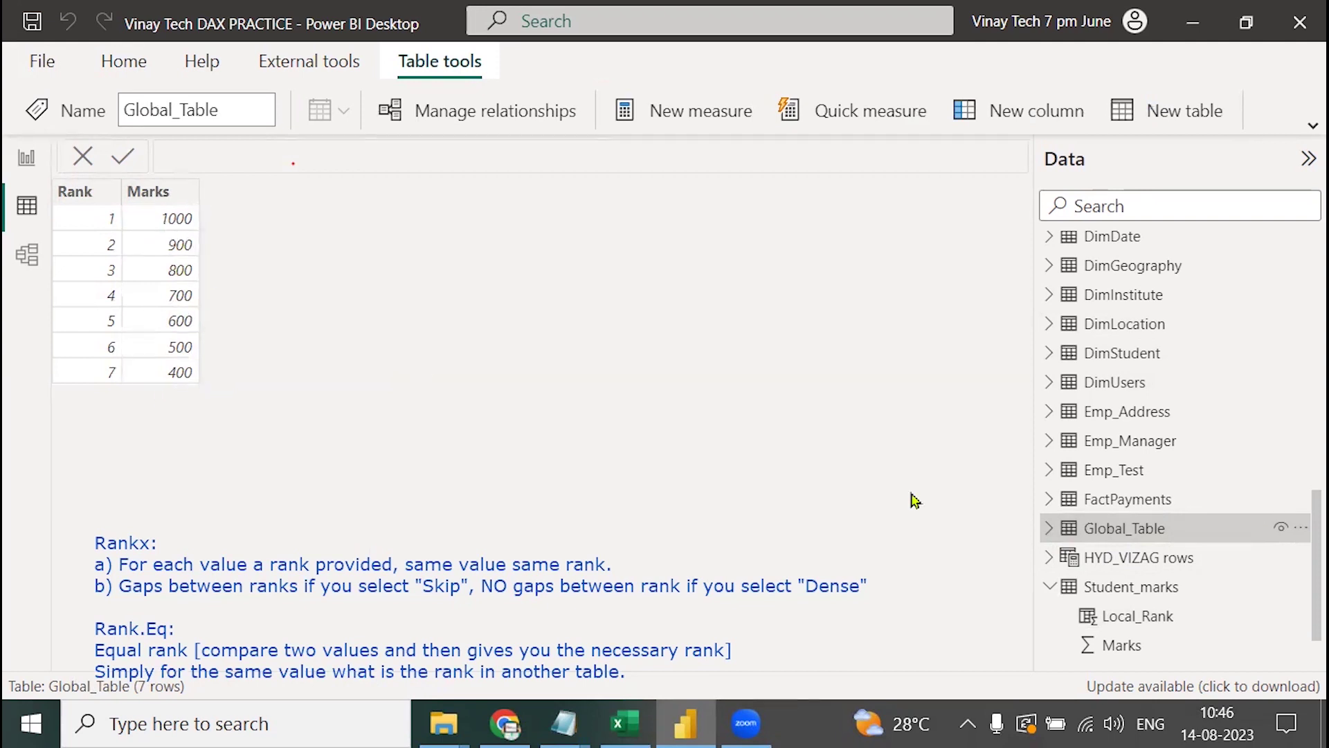
left_click(1125, 589)
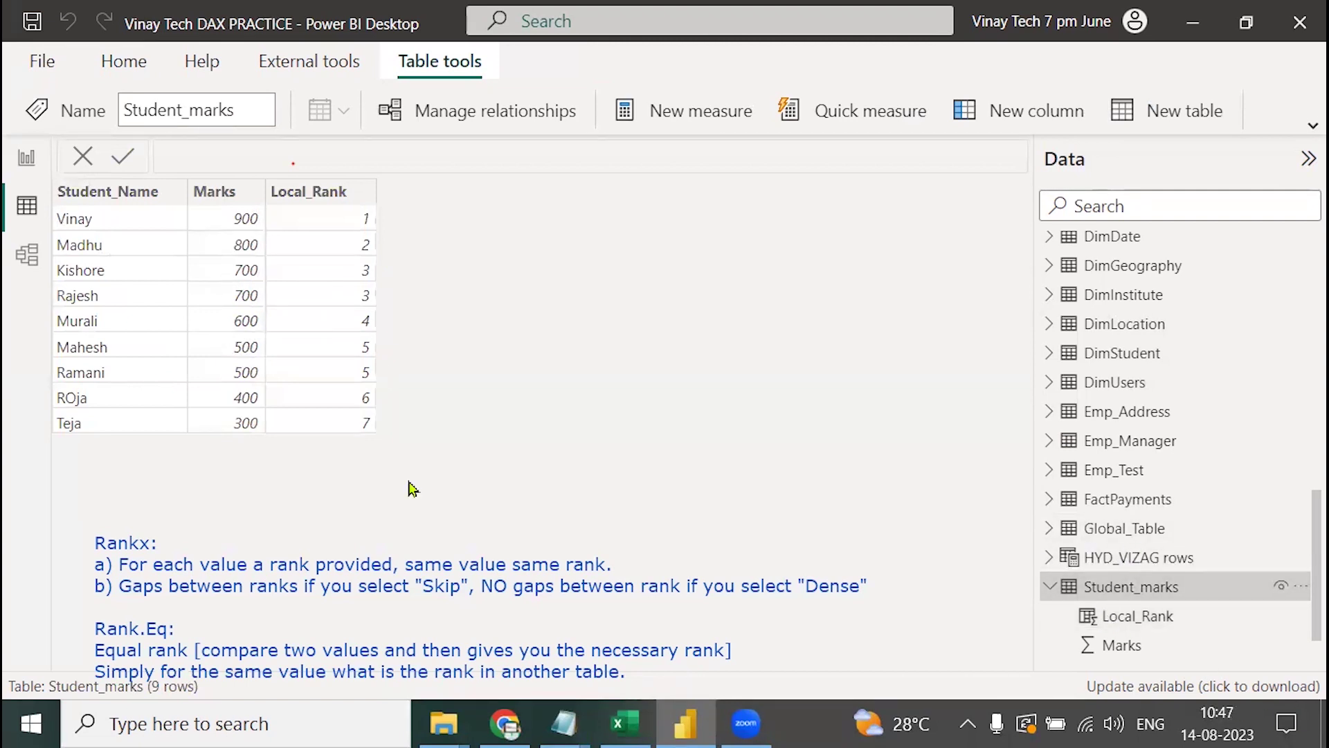
- Add a new Student_marks column named Global Rank
right_click(317, 191)
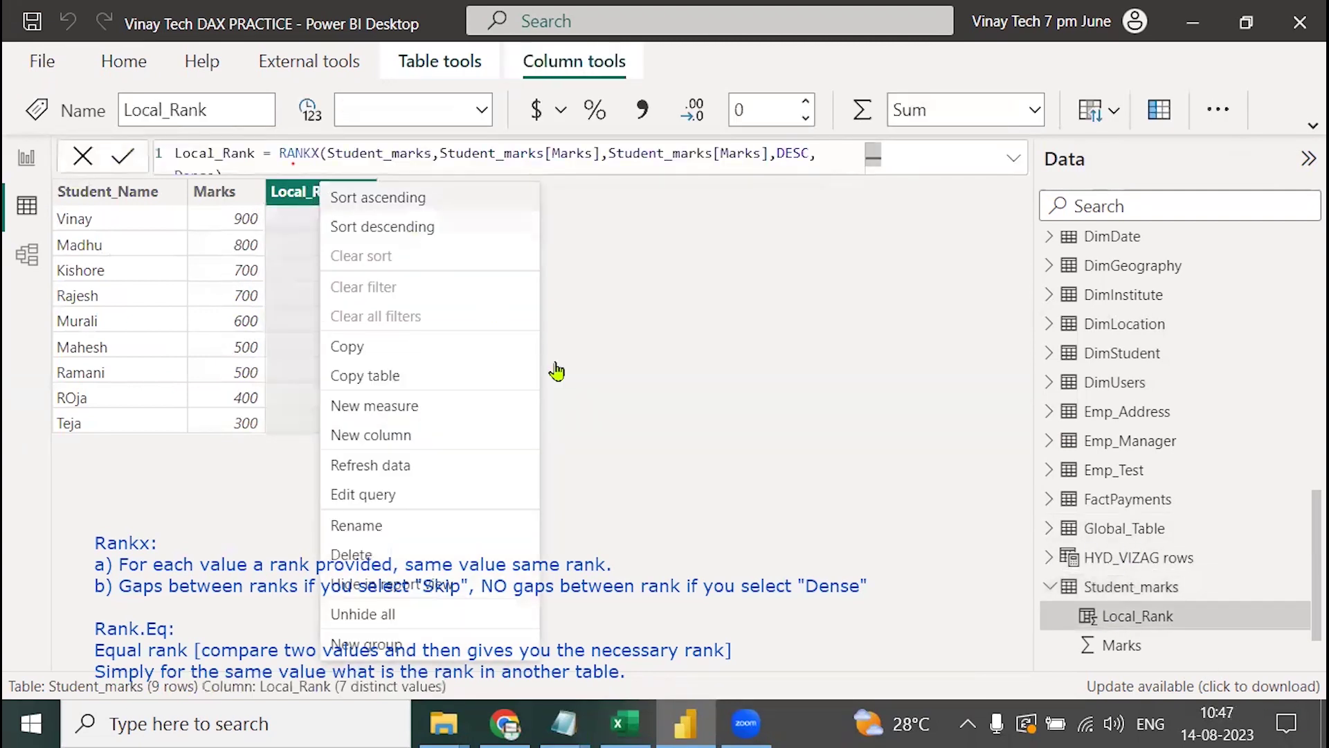
left_click(421, 448)
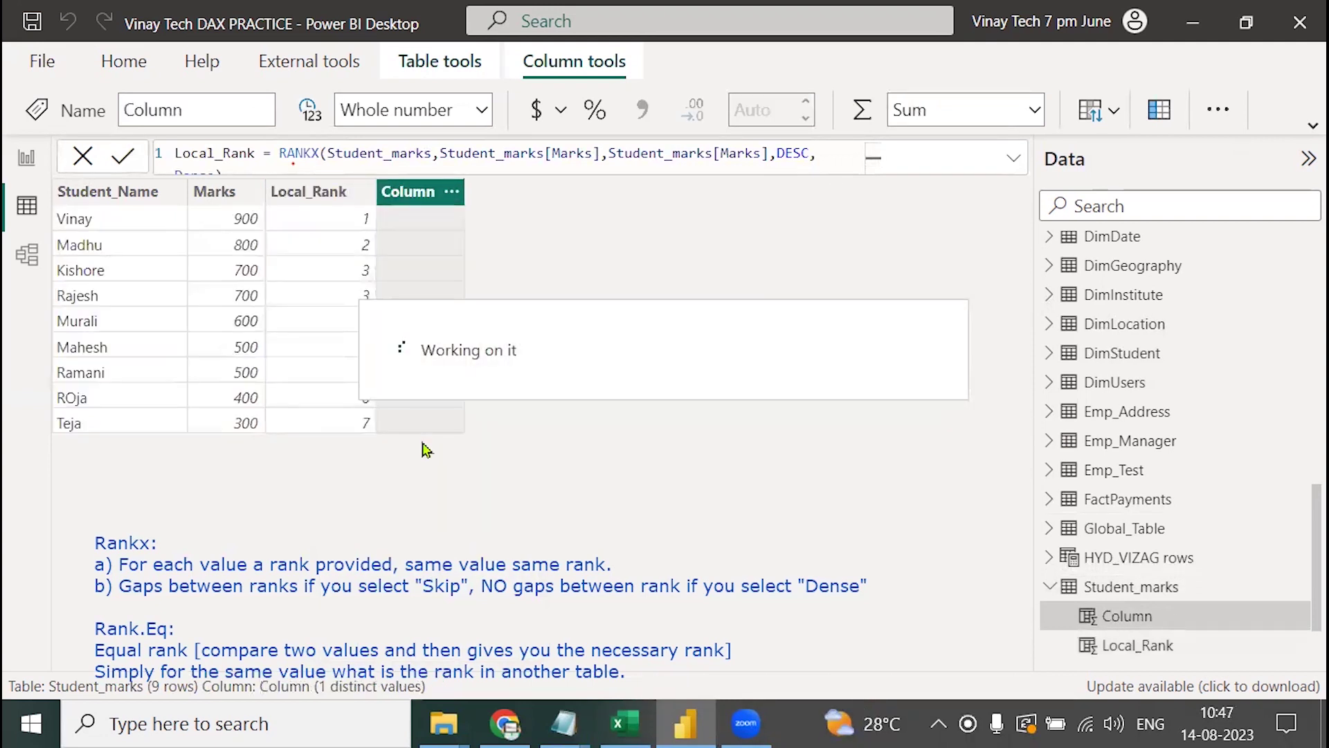
type("Global T")
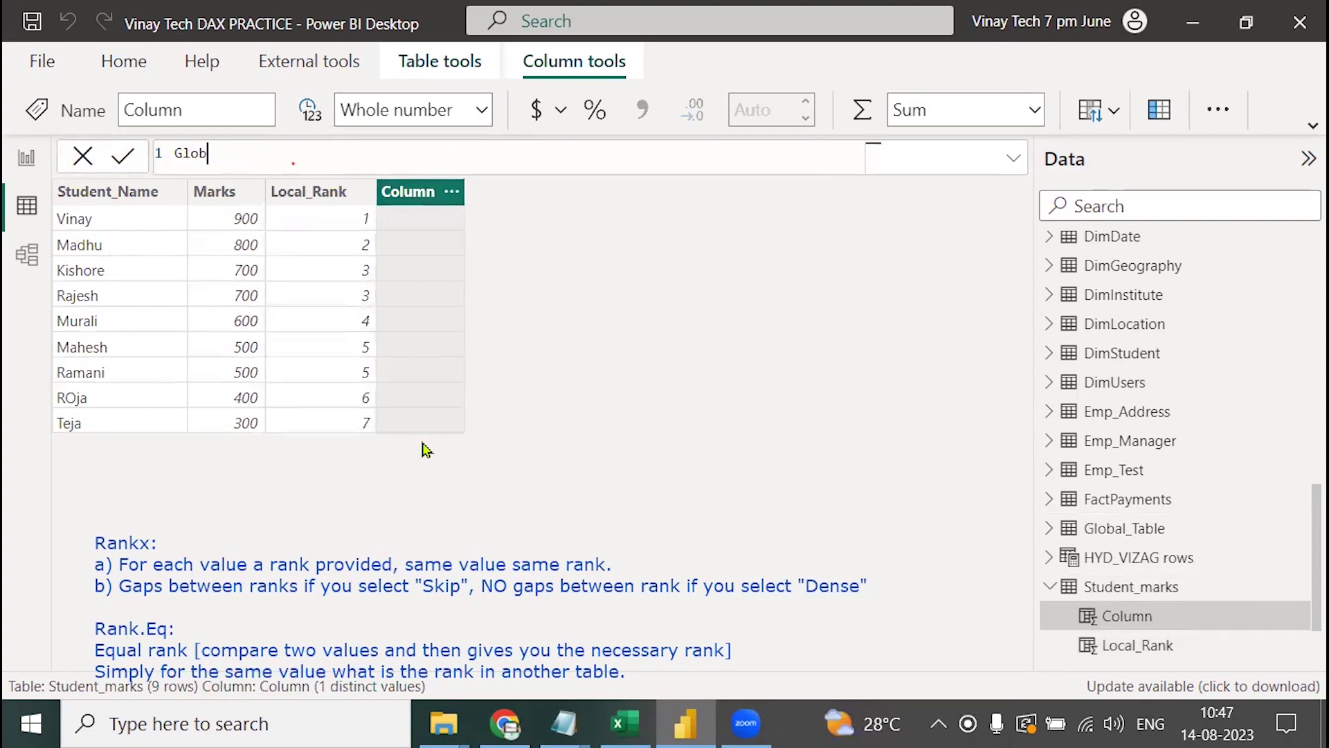
key("BackSpace")
type("Rab")
key("BackSpace")
type("nk=globa")
key("BackSpace")
key("BackSpace")
key("BackSpace")
key("BackSpace")
key("BackSpace")
type("global")
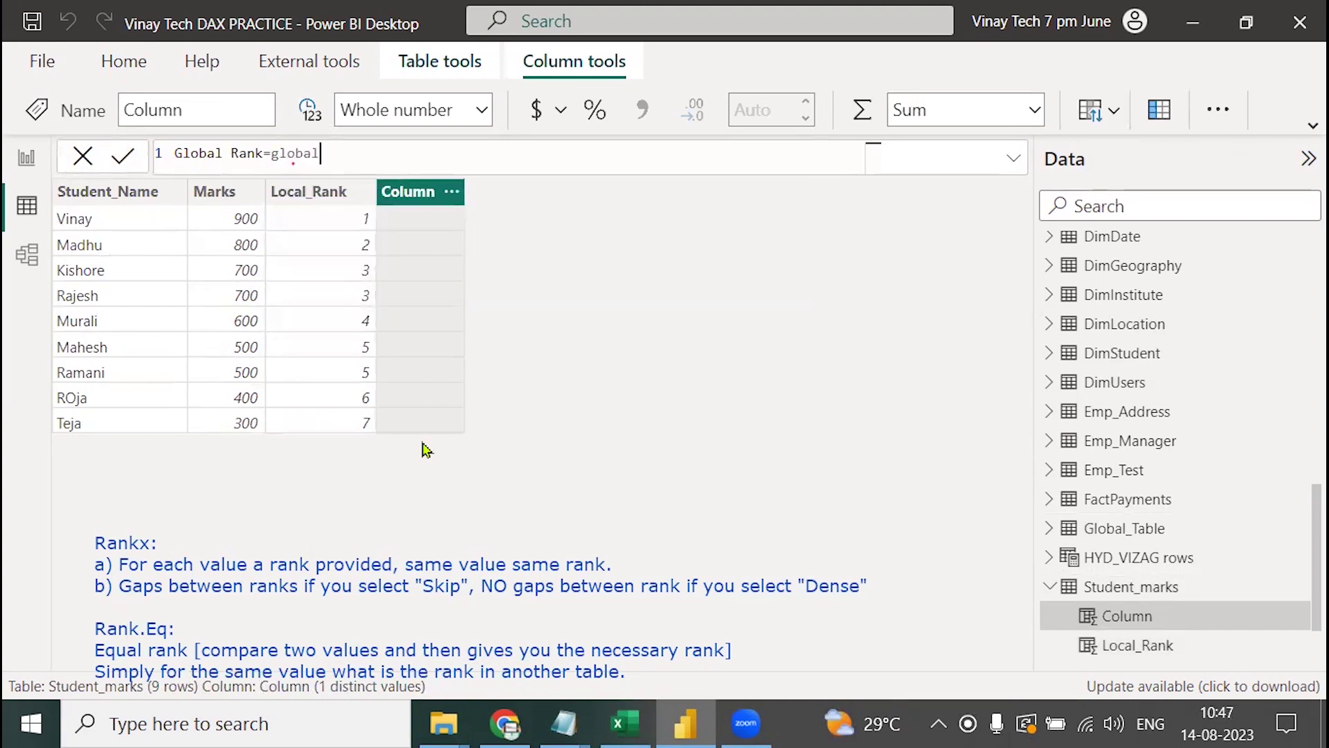
key("BackSpace")
key("BackSpace")
key("BackSpace")
key("BackSpace")
key("BackSpace")
key("BackSpace")
type("Rank")
- Enter the formula RANK.EQ(Student_marks[Marks], Global_Table[Marks], DESC)
key("Down")
key("Tab")
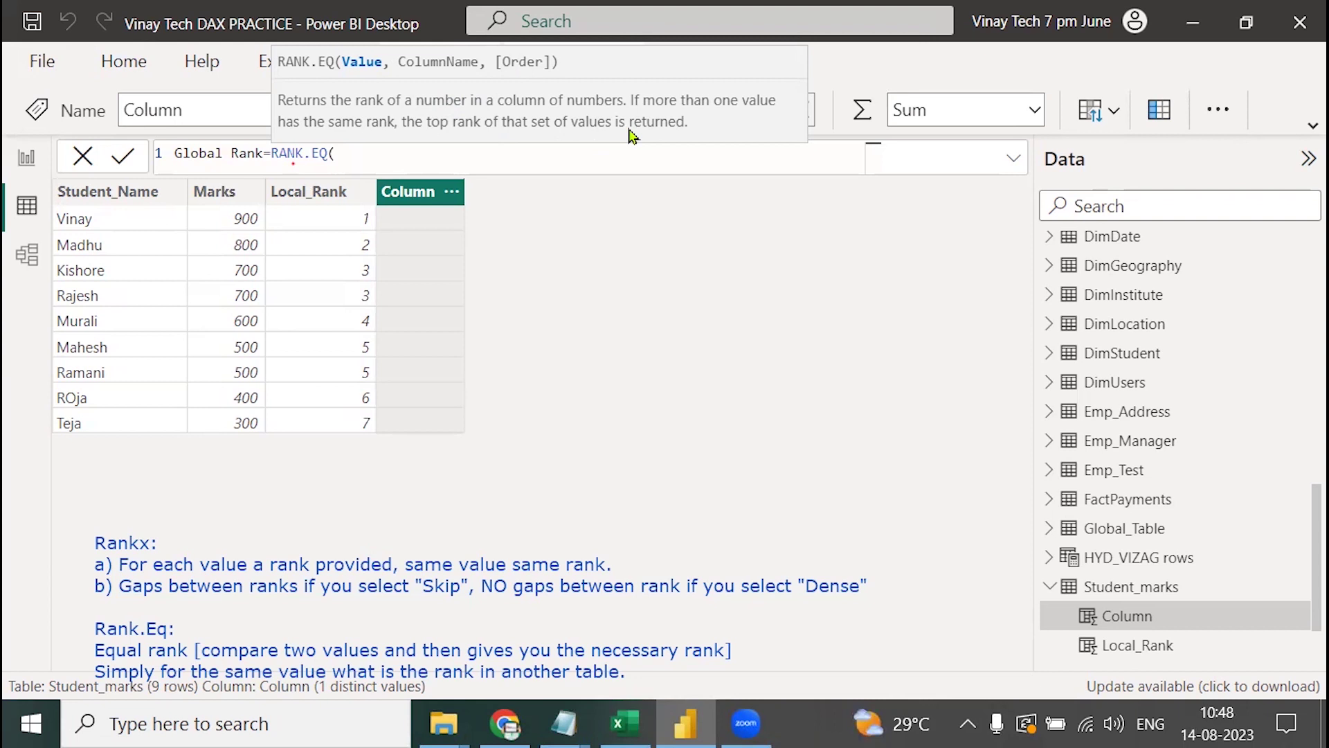
type("stud")
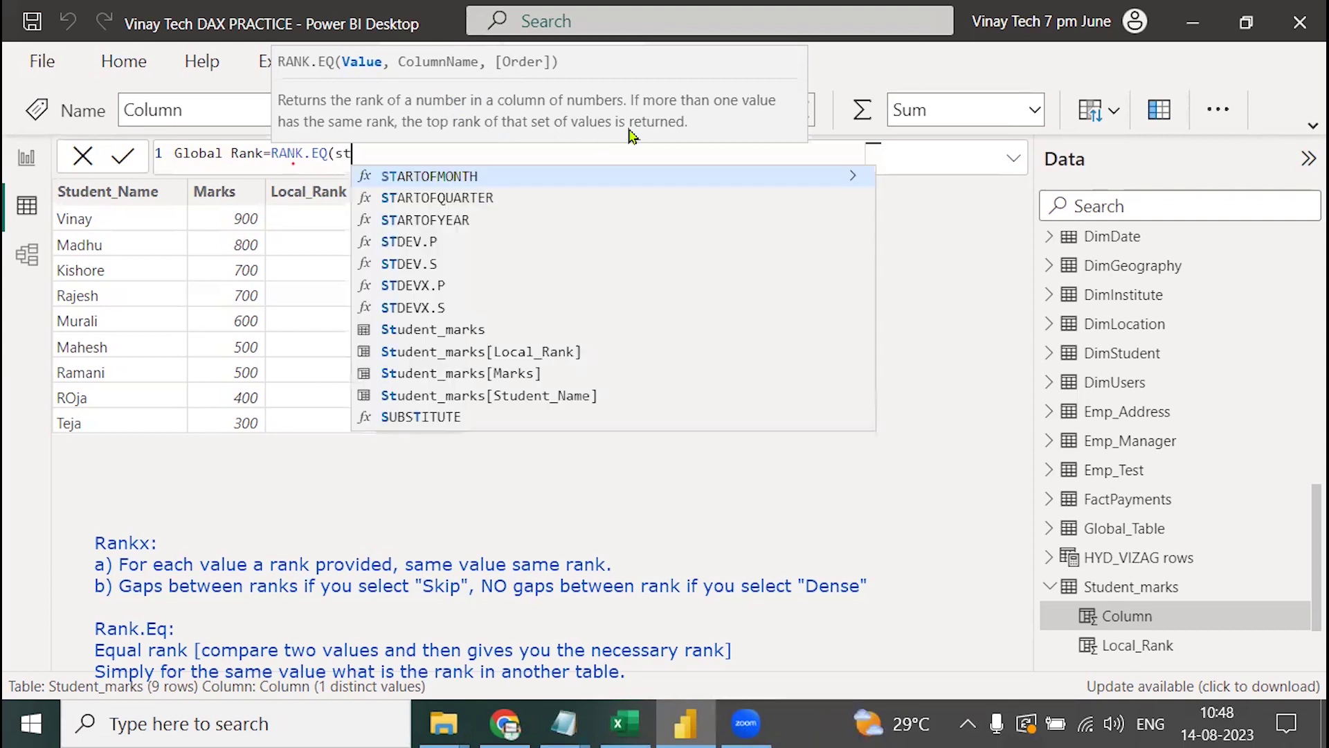
key("Down")
key("Down")
key("Tab")
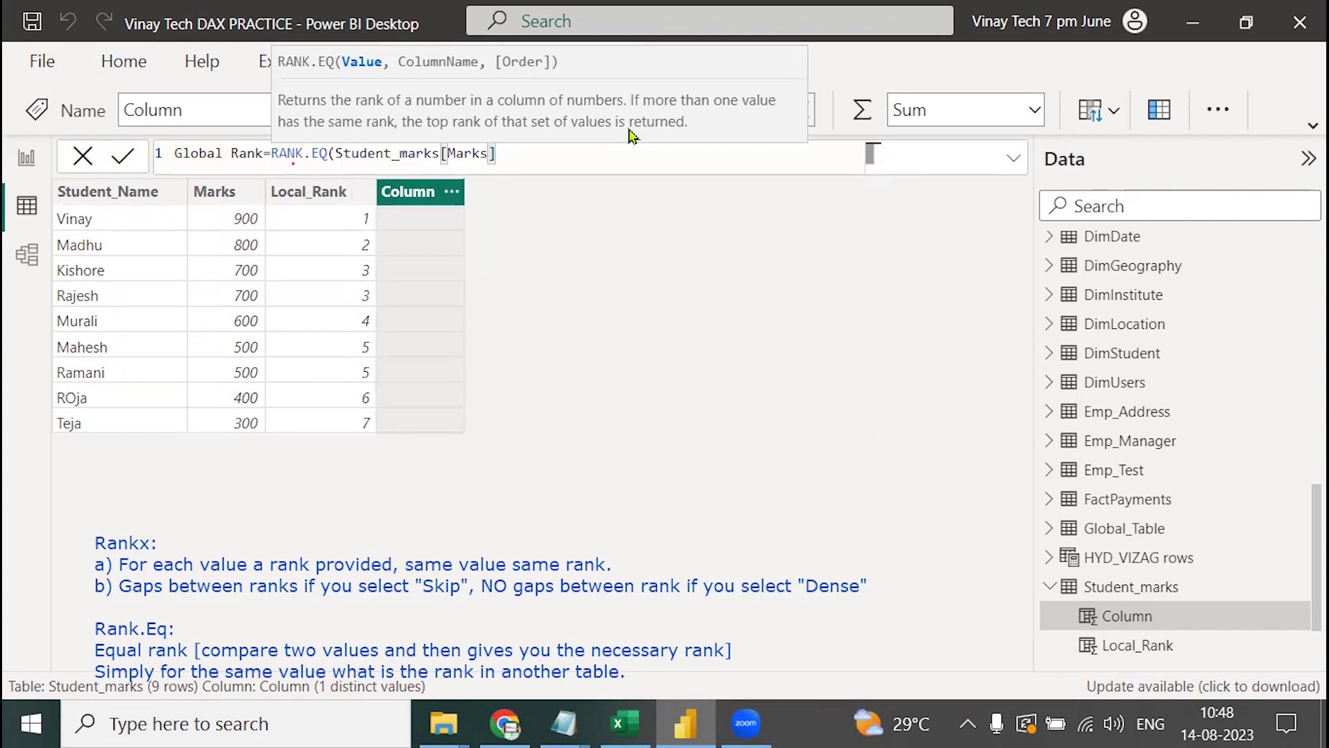
type(",glo")
key("Down")
key("Tab")
type(",des")
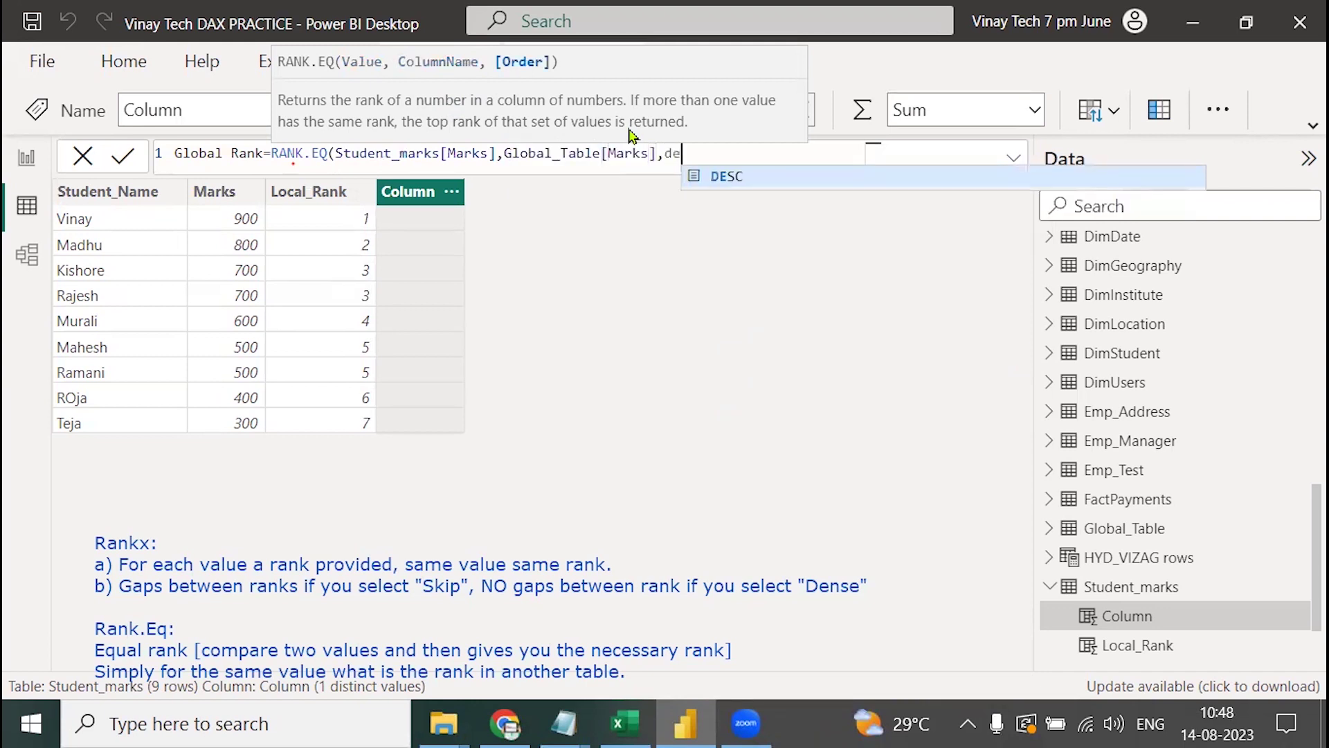
key("Tab")
type(")")
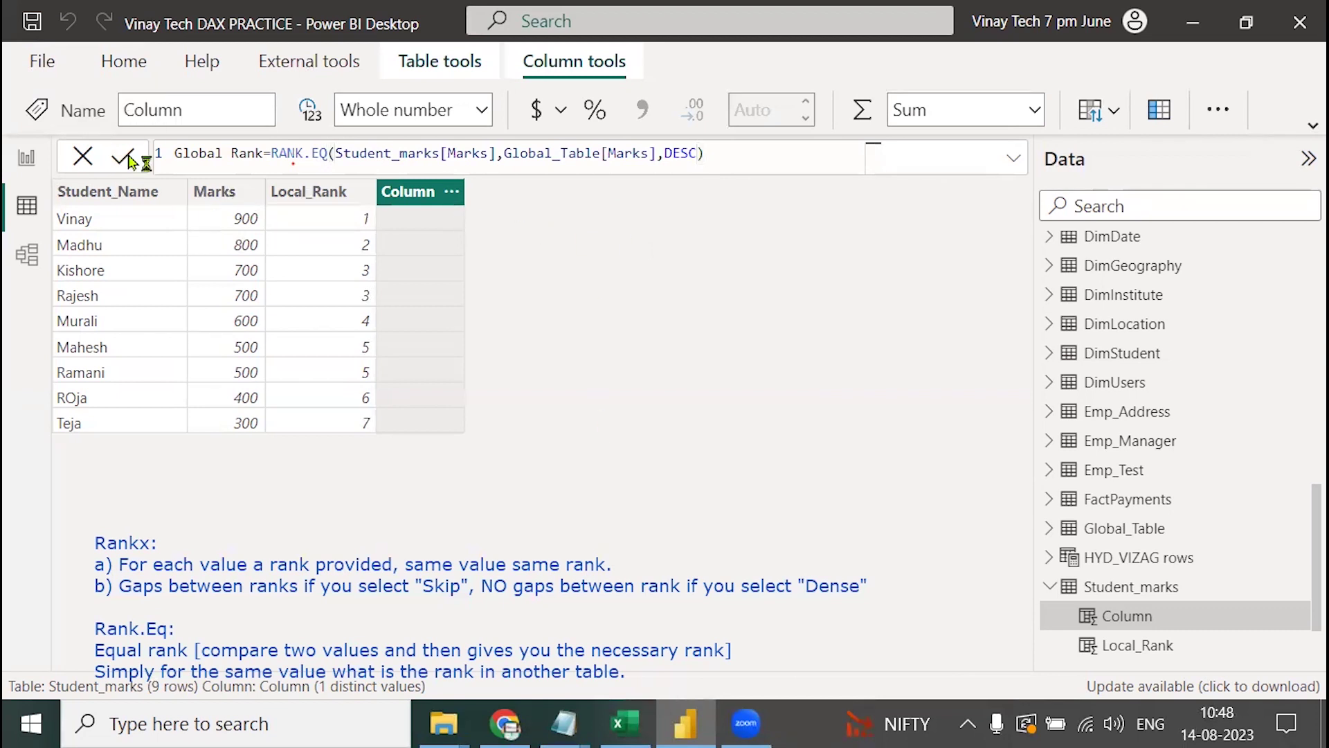
- Commit Global Rank and annotate how marks 900, 800, 700 and 600 map to ranks
left_click(125, 158)
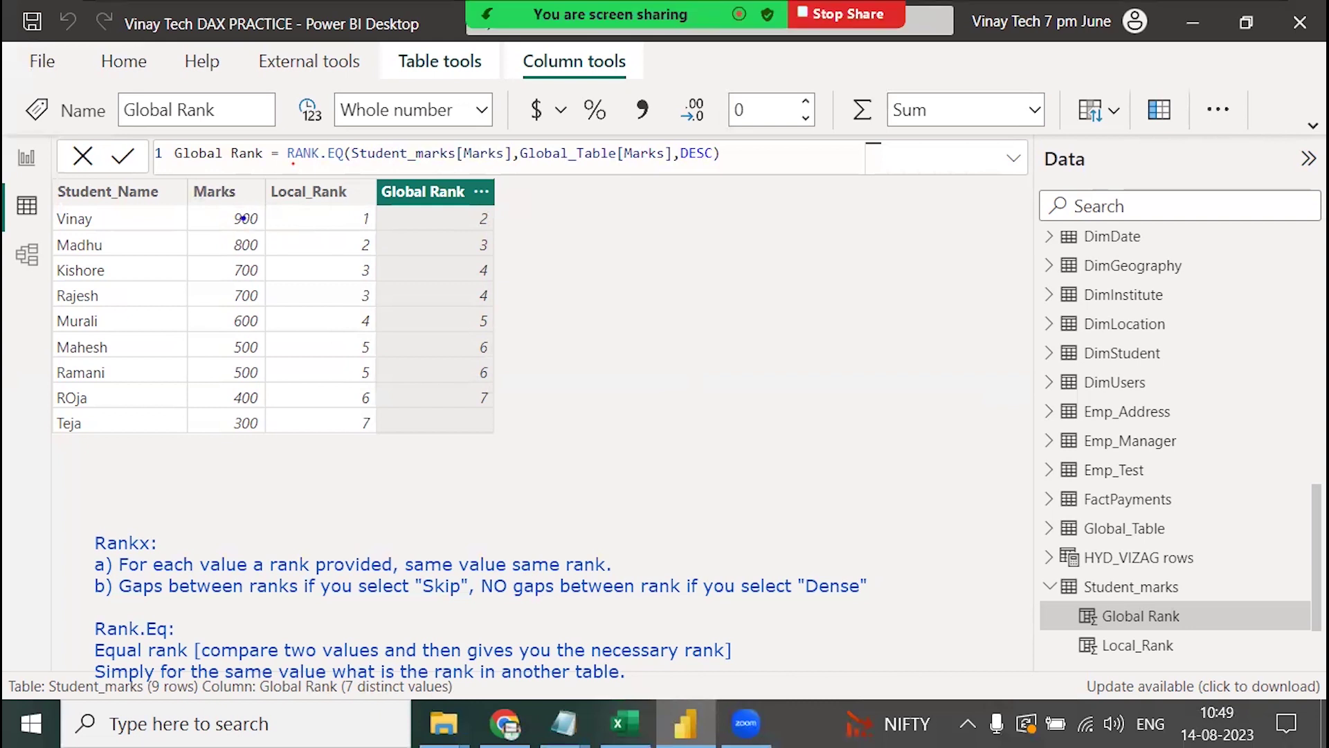
left_click_drag(243, 216, 463, 203)
left_click_drag(256, 248, 462, 242)
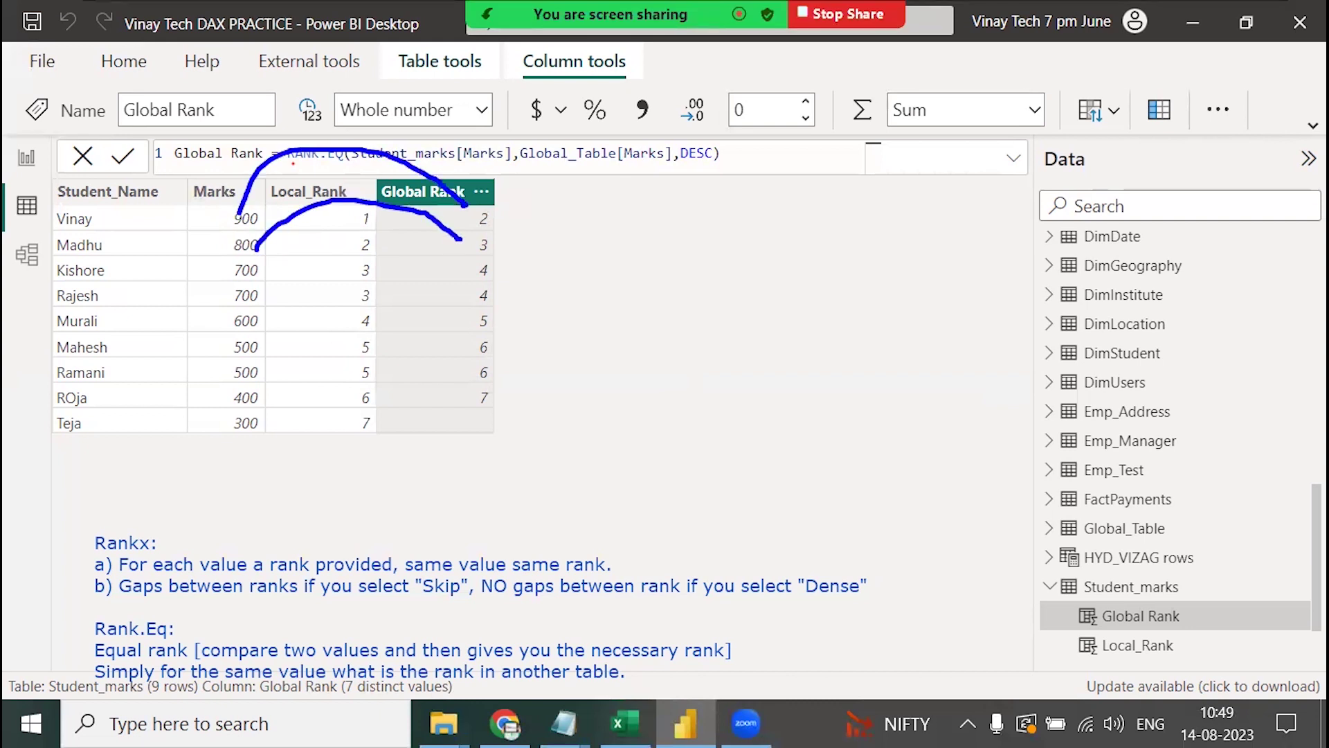
left_click_drag(256, 273, 468, 264)
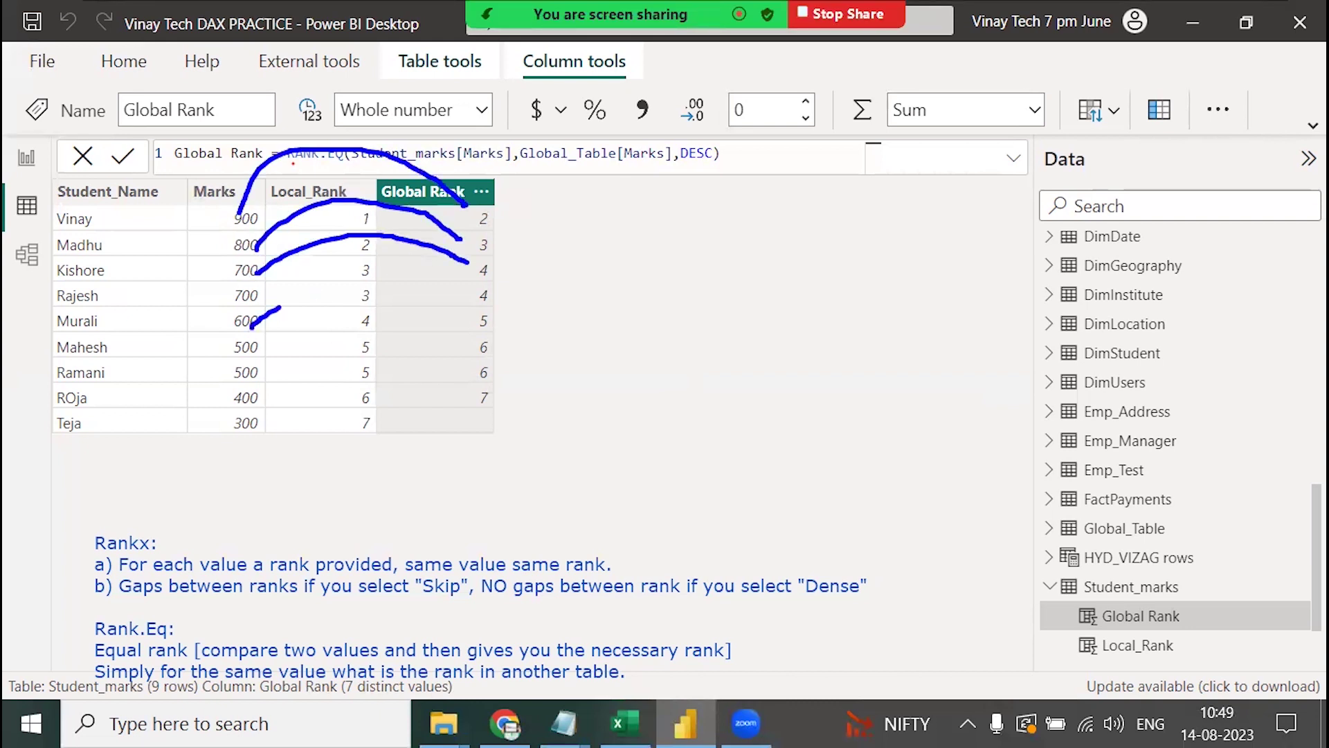
left_click_drag(252, 324, 476, 325)
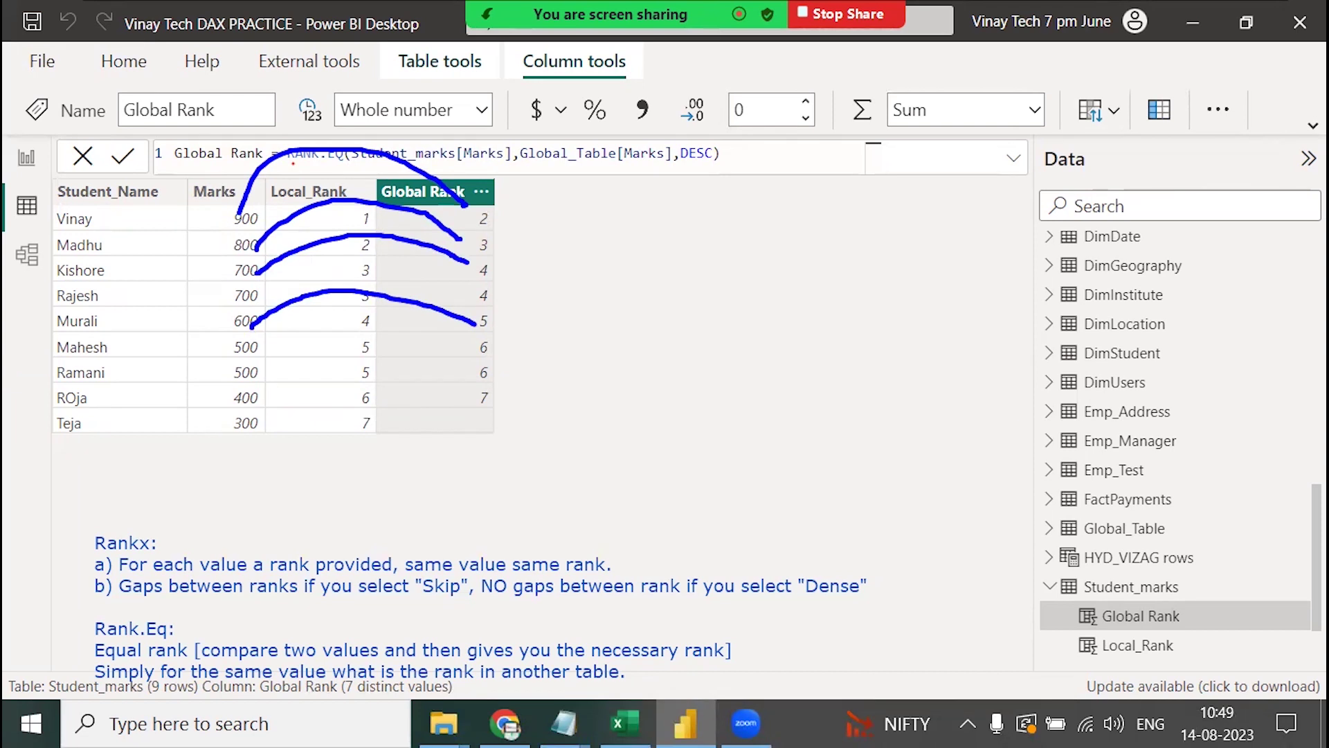